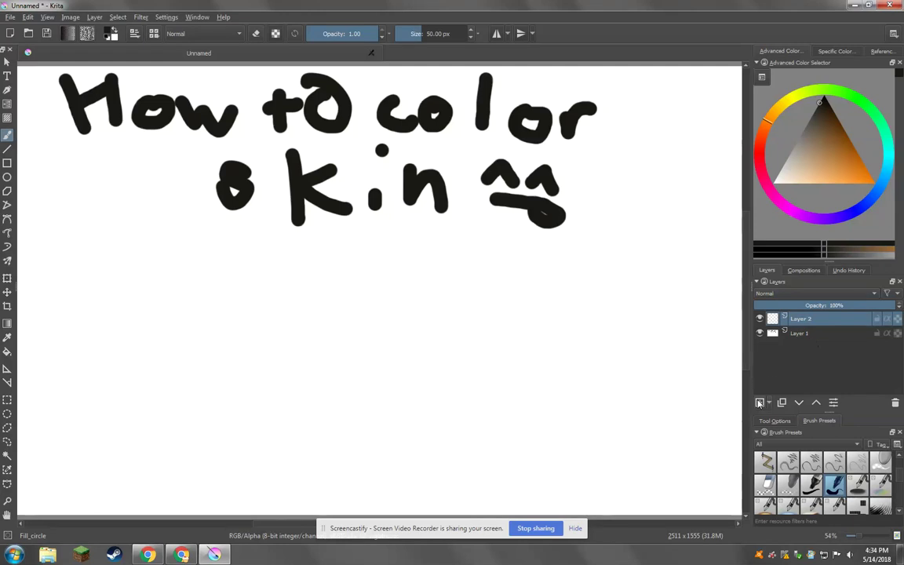
Fade Layer 1's title drawing to 32% opacity, hide it, and make Layer 2 active
{"action": "left_click", "coordinate": [805, 334]}
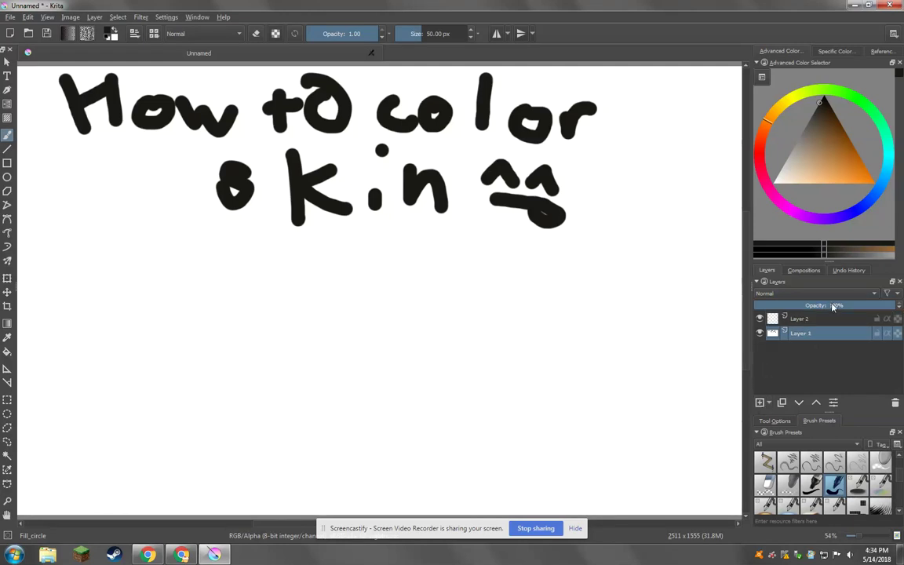
{"action": "left_click_drag", "start_coordinate": [833, 305], "coordinate": [801, 310]}
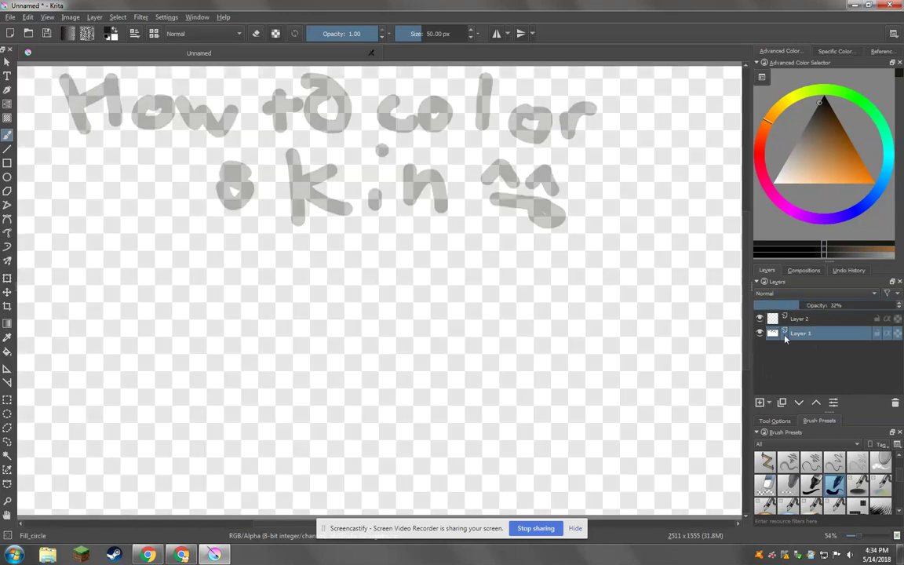
{"action": "left_click", "coordinate": [760, 333]}
{"action": "left_click", "coordinate": [801, 319]}
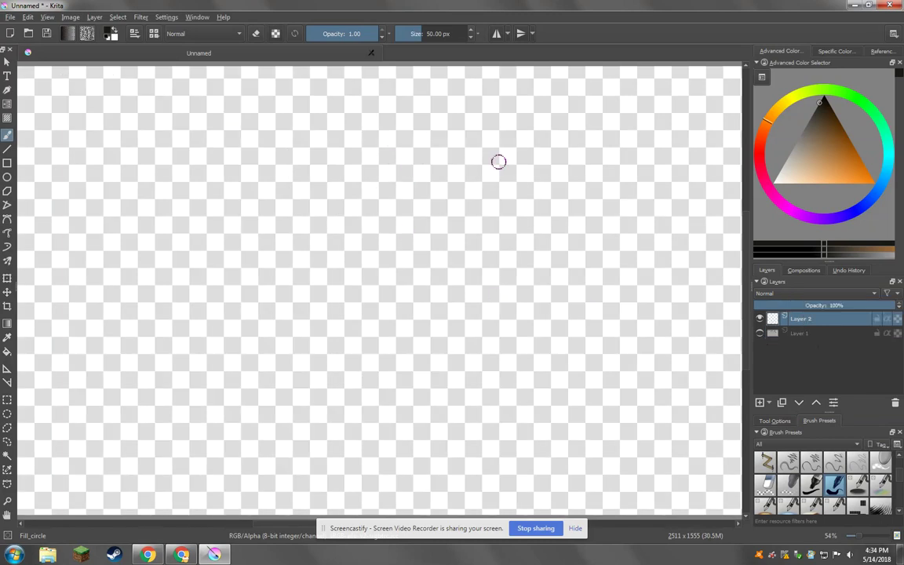
Draw a circle for the top of the head plus left and right jaw lines
{"action": "mouse_move", "coordinate": [382, 105]}
{"action": "left_mouse_down"}
{"action": "mouse_move", "coordinate": [413, 121]}
{"action": "mouse_move", "coordinate": [357, 96]}
{"action": "mouse_move", "coordinate": [352, 374]}
{"action": "left_mouse_up"}
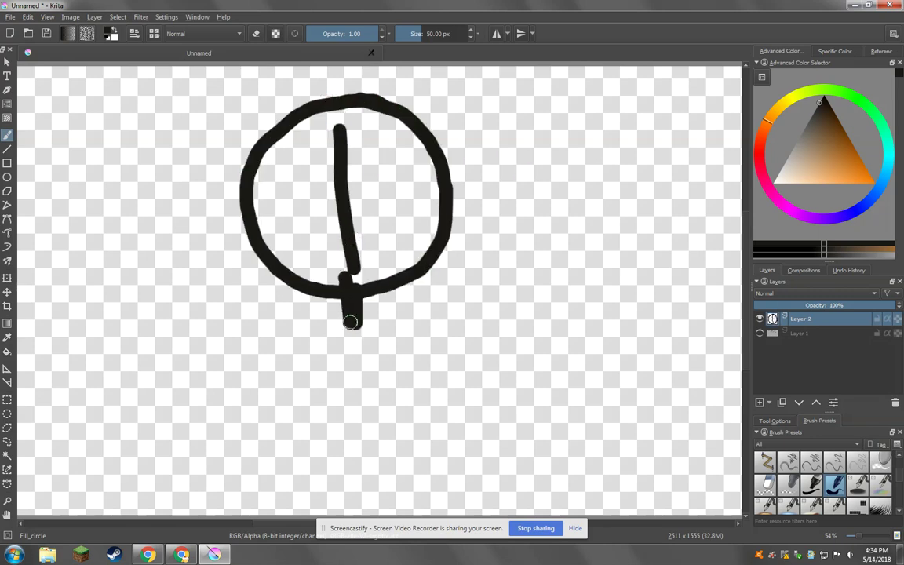
{"action": "mouse_move", "coordinate": [252, 257]}
{"action": "left_mouse_down"}
{"action": "mouse_move", "coordinate": [303, 355]}
{"action": "mouse_move", "coordinate": [331, 370]}
{"action": "left_mouse_up"}
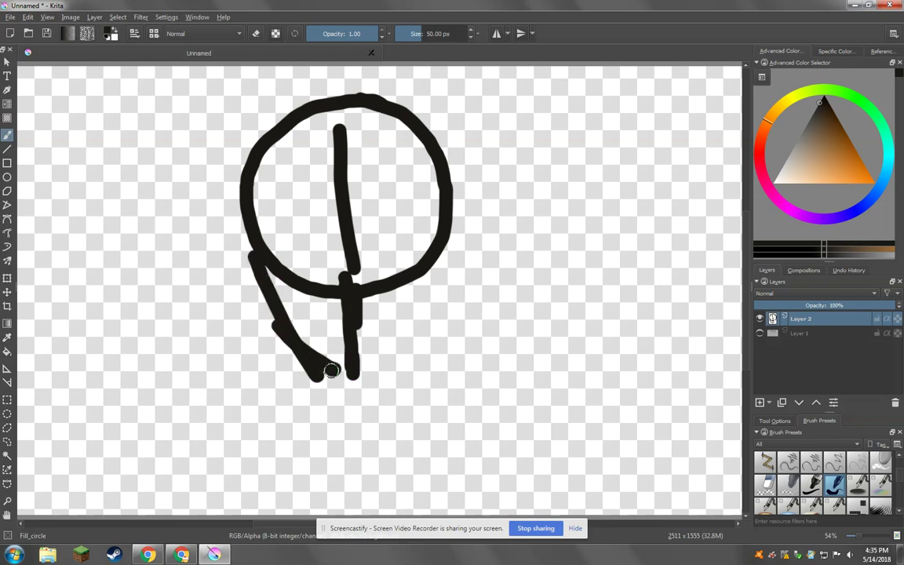
{"action": "mouse_move", "coordinate": [430, 273]}
{"action": "left_mouse_down"}
{"action": "mouse_move", "coordinate": [397, 346]}
{"action": "mouse_move", "coordinate": [357, 369]}
{"action": "left_mouse_up"}
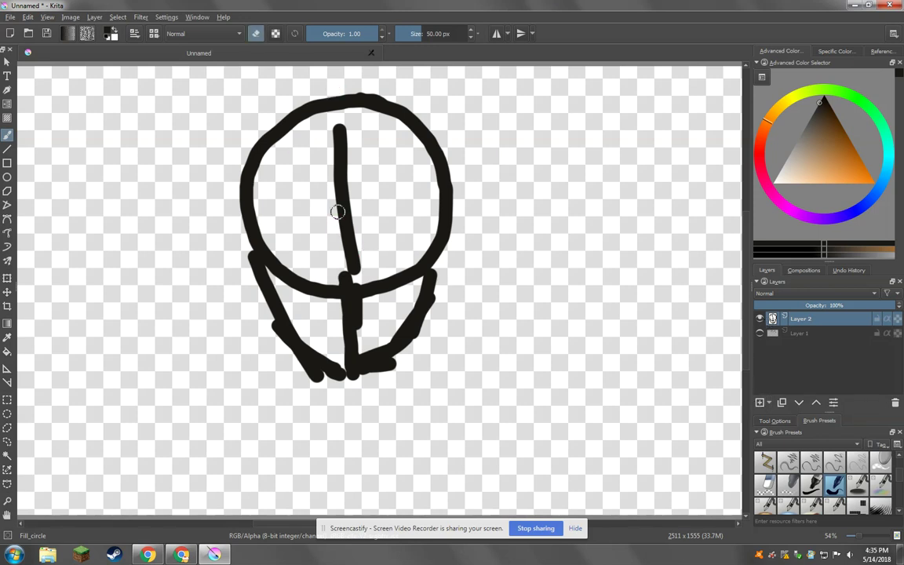
Erase the centre guide and crossing strokes, remove the chin blob, and thin the outline edges
{"action": "mouse_move", "coordinate": [338, 153]}
{"action": "left_mouse_down"}
{"action": "mouse_move", "coordinate": [354, 343]}
{"action": "mouse_move", "coordinate": [282, 247]}
{"action": "mouse_move", "coordinate": [273, 250]}
{"action": "left_mouse_up"}
{"action": "mouse_move", "coordinate": [298, 284]}
{"action": "left_mouse_down"}
{"action": "mouse_move", "coordinate": [343, 317]}
{"action": "mouse_move", "coordinate": [383, 269]}
{"action": "mouse_move", "coordinate": [414, 293]}
{"action": "mouse_move", "coordinate": [340, 237]}
{"action": "left_mouse_up"}
{"action": "left_click_drag", "start_coordinate": [345, 175], "coordinate": [340, 127]}
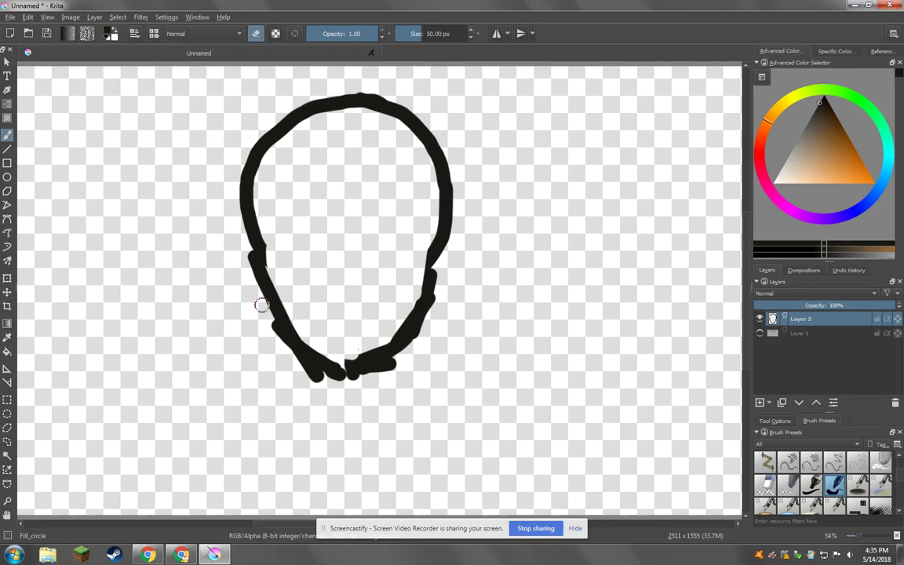
{"action": "mouse_move", "coordinate": [262, 304]}
{"action": "left_mouse_down"}
{"action": "mouse_move", "coordinate": [283, 343]}
{"action": "mouse_move", "coordinate": [317, 375]}
{"action": "mouse_move", "coordinate": [387, 362]}
{"action": "left_mouse_up"}
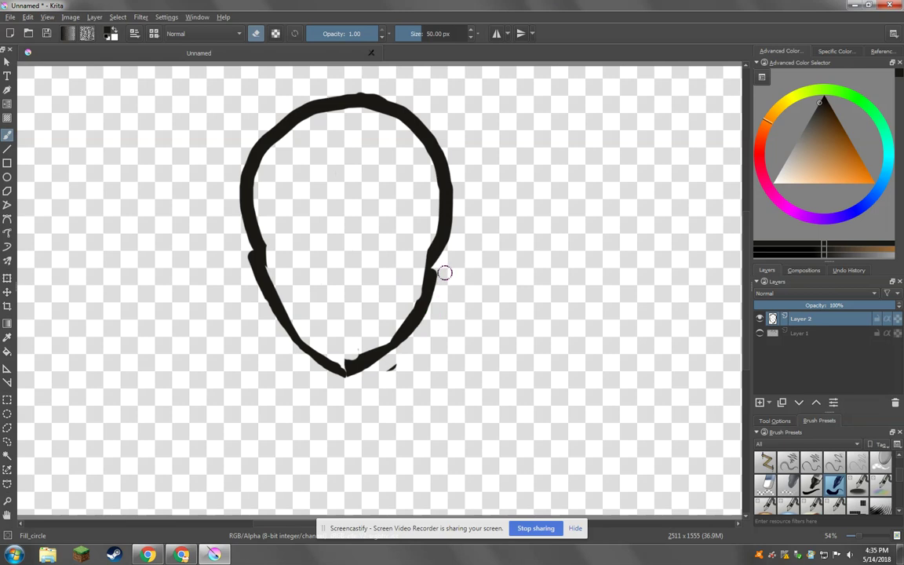
{"action": "left_click_drag", "start_coordinate": [444, 272], "coordinate": [386, 396]}
{"action": "mouse_move", "coordinate": [426, 313]}
{"action": "left_mouse_down"}
{"action": "mouse_move", "coordinate": [448, 215]}
{"action": "mouse_move", "coordinate": [440, 134]}
{"action": "left_mouse_up"}
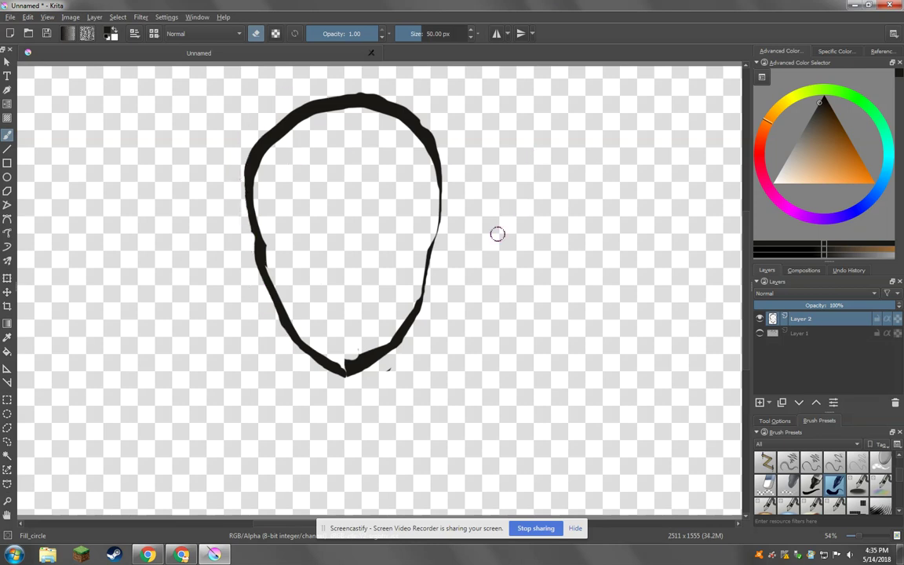
Add a new layer, fade Layer 2's outline to 52%, and set a light peach brush of about 106 px
{"action": "left_click", "coordinate": [760, 404]}
{"action": "left_click", "coordinate": [798, 335]}
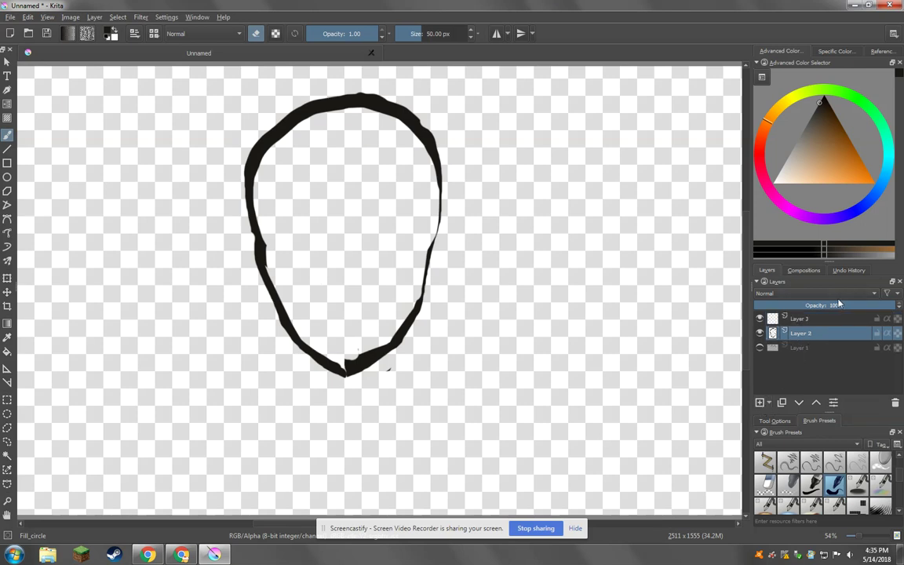
{"action": "left_click", "coordinate": [832, 306]}
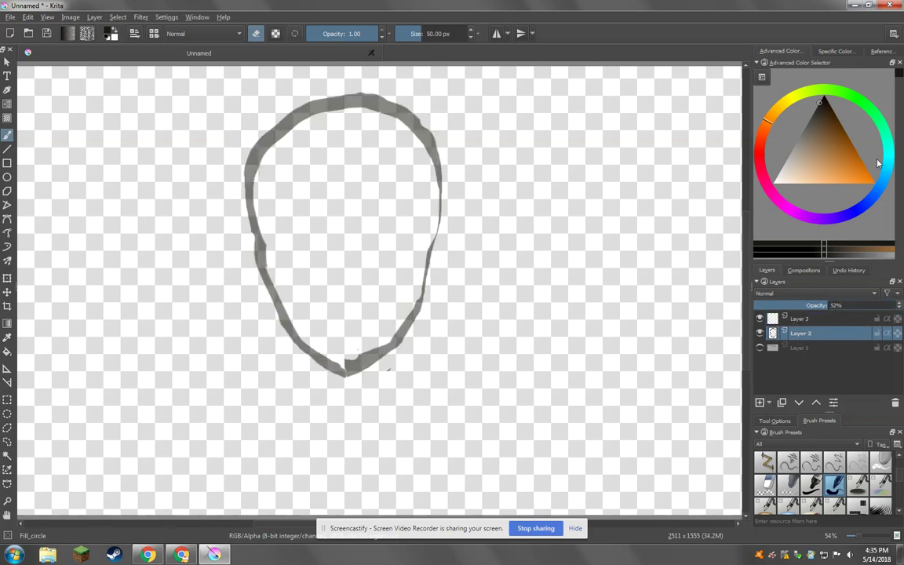
{"action": "mouse_move", "coordinate": [816, 171]}
{"action": "left_mouse_down"}
{"action": "mouse_move", "coordinate": [787, 186]}
{"action": "mouse_move", "coordinate": [793, 180]}
{"action": "left_mouse_up"}
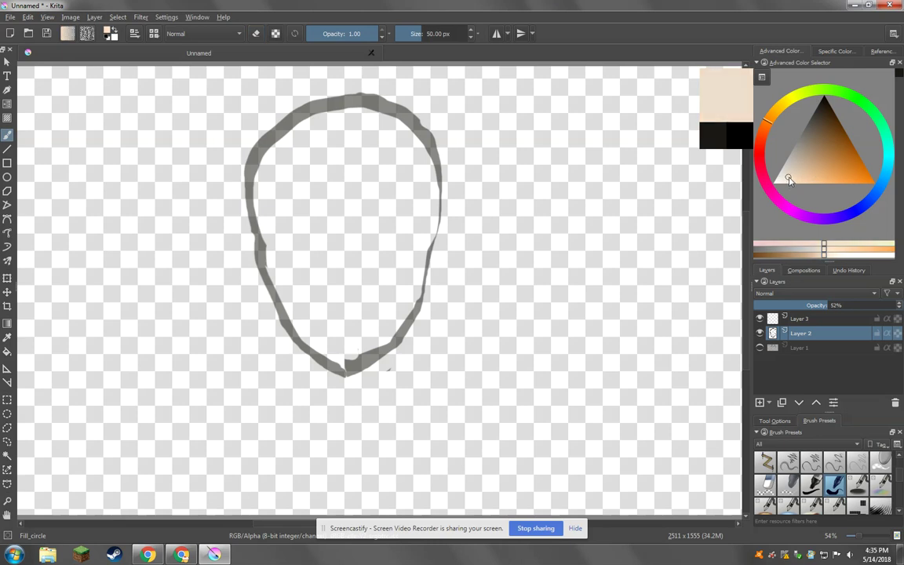
{"action": "left_click_drag", "start_coordinate": [421, 35], "coordinate": [430, 35]}
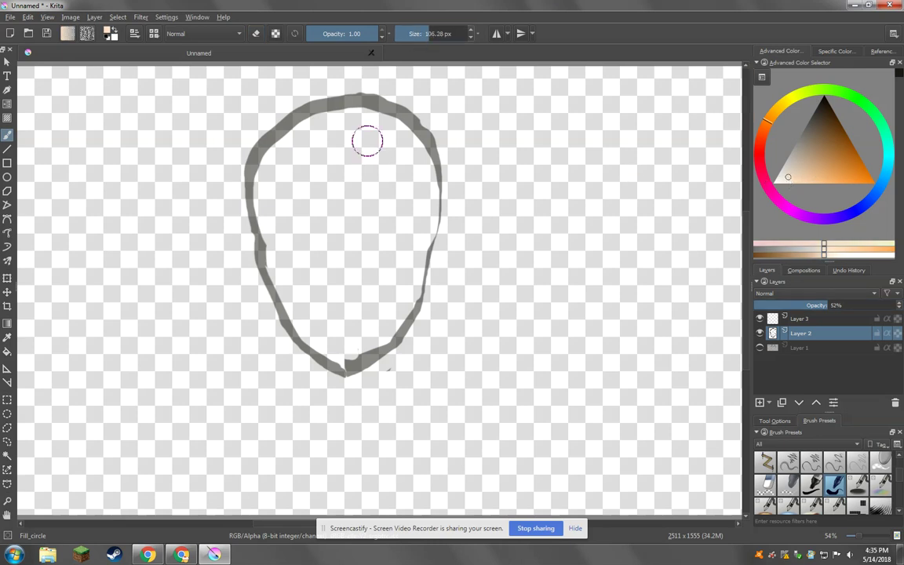
{"action": "mouse_move", "coordinate": [338, 149]}
{"action": "left_mouse_down"}
{"action": "mouse_move", "coordinate": [333, 206]}
{"action": "mouse_move", "coordinate": [357, 201]}
{"action": "left_mouse_up"}
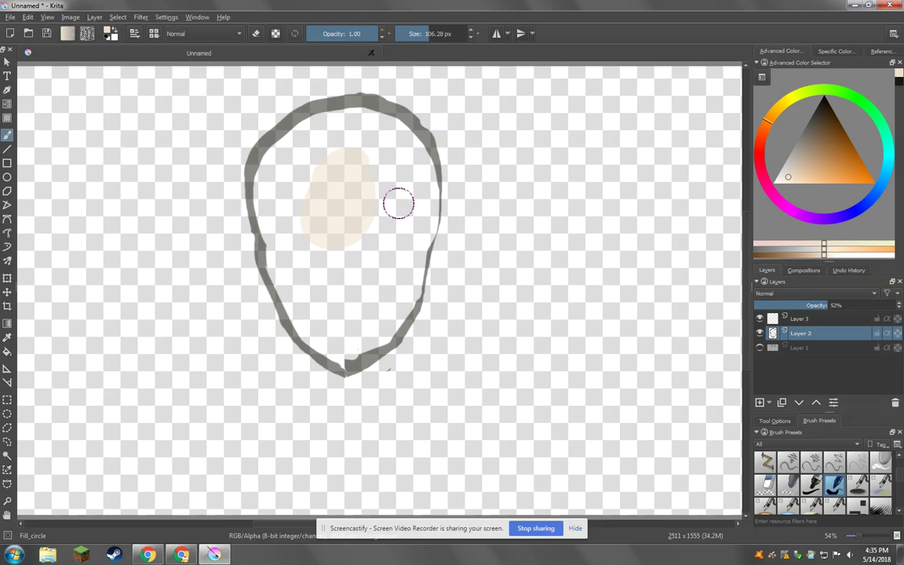
{"action": "key", "text": "ctrl+z"}
Paint solid peach skin filling the head on Layer 3, then hide the outline layer
{"action": "left_click", "coordinate": [800, 319]}
{"action": "mouse_move", "coordinate": [345, 157]}
{"action": "left_mouse_down"}
{"action": "mouse_move", "coordinate": [327, 216]}
{"action": "mouse_move", "coordinate": [319, 206]}
{"action": "mouse_move", "coordinate": [318, 247]}
{"action": "mouse_move", "coordinate": [282, 261]}
{"action": "mouse_move", "coordinate": [280, 292]}
{"action": "mouse_move", "coordinate": [350, 360]}
{"action": "mouse_move", "coordinate": [406, 304]}
{"action": "mouse_move", "coordinate": [423, 192]}
{"action": "mouse_move", "coordinate": [402, 137]}
{"action": "mouse_move", "coordinate": [338, 108]}
{"action": "mouse_move", "coordinate": [298, 125]}
{"action": "mouse_move", "coordinate": [259, 196]}
{"action": "mouse_move", "coordinate": [276, 279]}
{"action": "left_mouse_up"}
{"action": "mouse_move", "coordinate": [294, 180]}
{"action": "left_mouse_down"}
{"action": "mouse_move", "coordinate": [308, 289]}
{"action": "mouse_move", "coordinate": [353, 341]}
{"action": "mouse_move", "coordinate": [365, 317]}
{"action": "mouse_move", "coordinate": [363, 254]}
{"action": "mouse_move", "coordinate": [349, 230]}
{"action": "mouse_move", "coordinate": [361, 321]}
{"action": "mouse_move", "coordinate": [313, 139]}
{"action": "mouse_move", "coordinate": [347, 127]}
{"action": "mouse_move", "coordinate": [398, 195]}
{"action": "mouse_move", "coordinate": [365, 148]}
{"action": "left_mouse_up"}
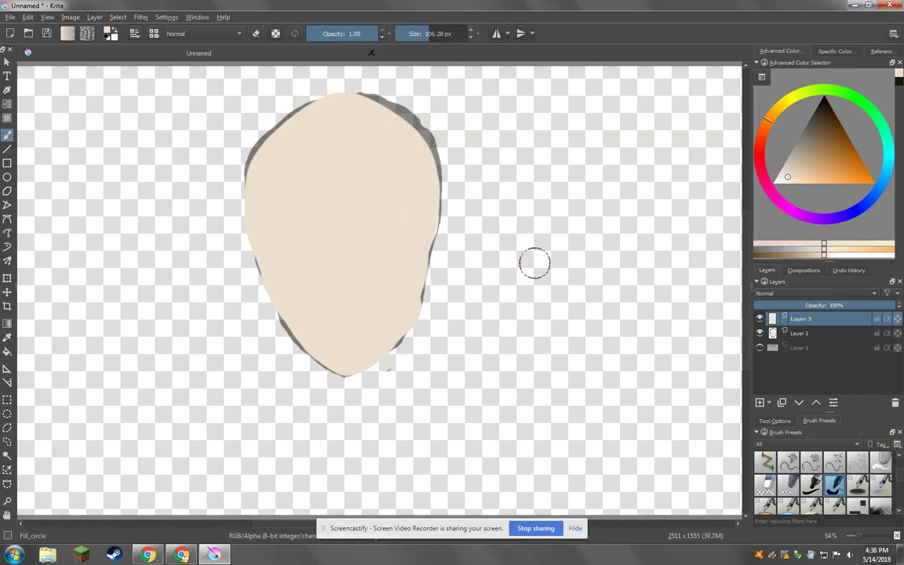
{"action": "left_click", "coordinate": [761, 334]}
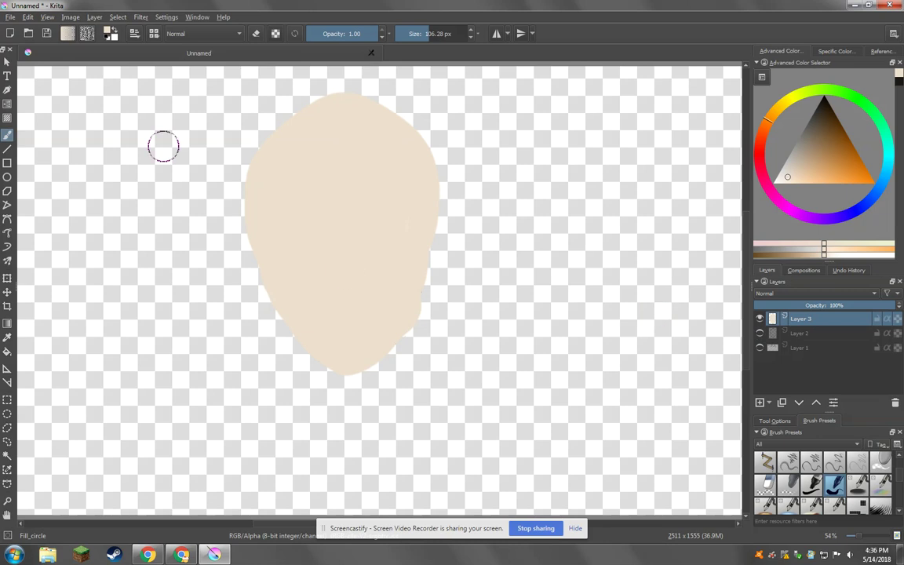
Erase the stray beige dab beside the face
{"action": "left_click", "coordinate": [116, 18]}
{"action": "left_click", "coordinate": [78, 114]}
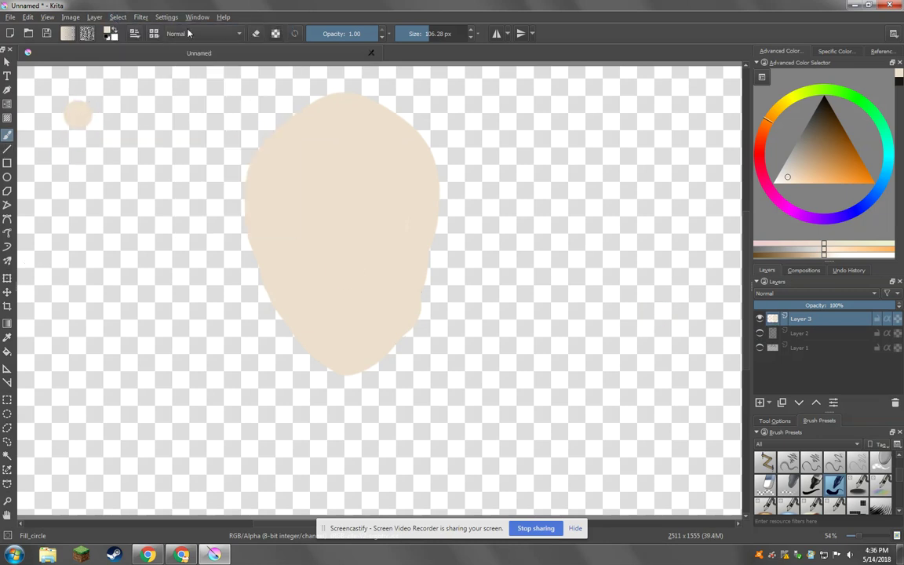
{"action": "left_click", "coordinate": [252, 34]}
{"action": "left_click", "coordinate": [78, 118]}
Select the face by similar colour and bring up the pop-up brush palette
{"action": "left_click", "coordinate": [7, 456]}
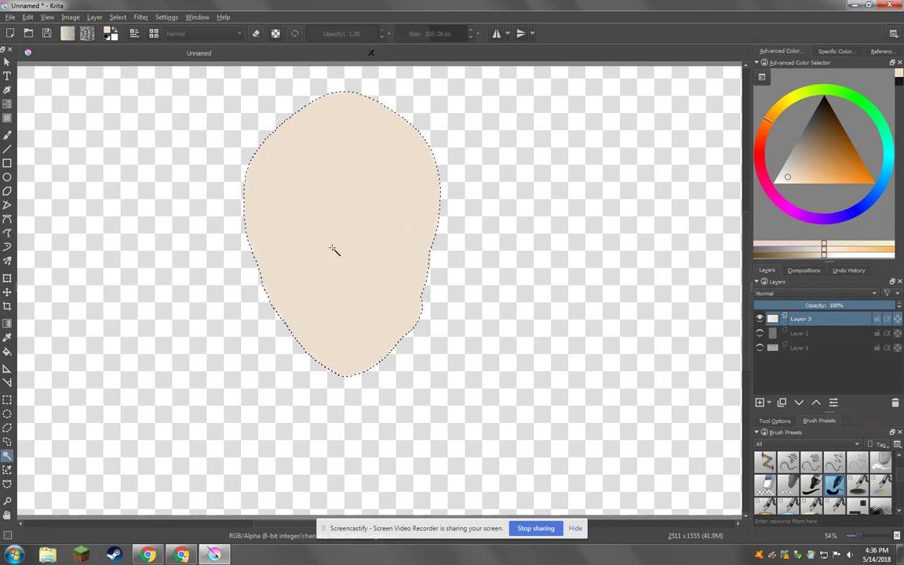
{"action": "left_click", "coordinate": [7, 135]}
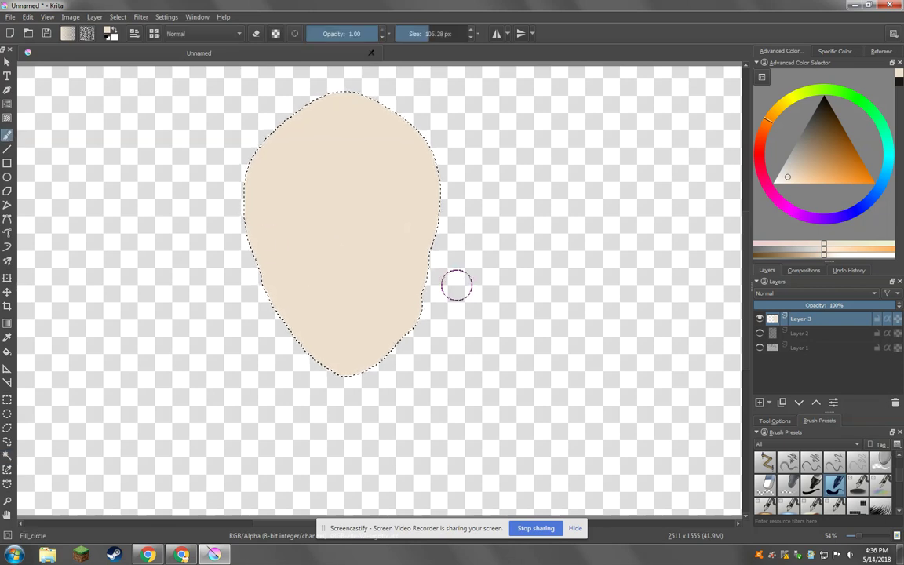
{"action": "right_click", "coordinate": [544, 280]}
Choose the Airbrush_linear preset, lower its opacity slightly, and size it to about 150 px
{"action": "left_click", "coordinate": [588, 271]}
{"action": "left_click", "coordinate": [423, 35]}
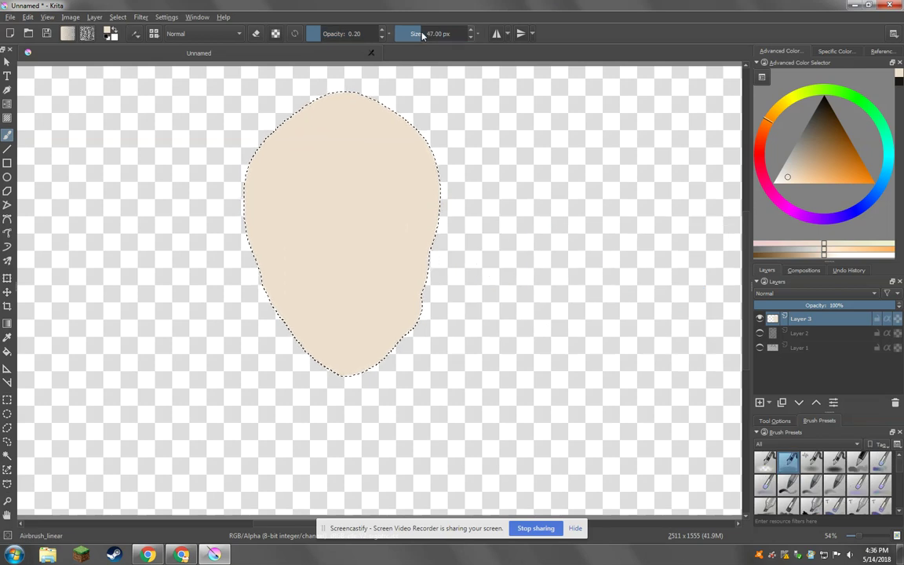
{"action": "left_click", "coordinate": [319, 38]}
{"action": "left_click", "coordinate": [412, 41]}
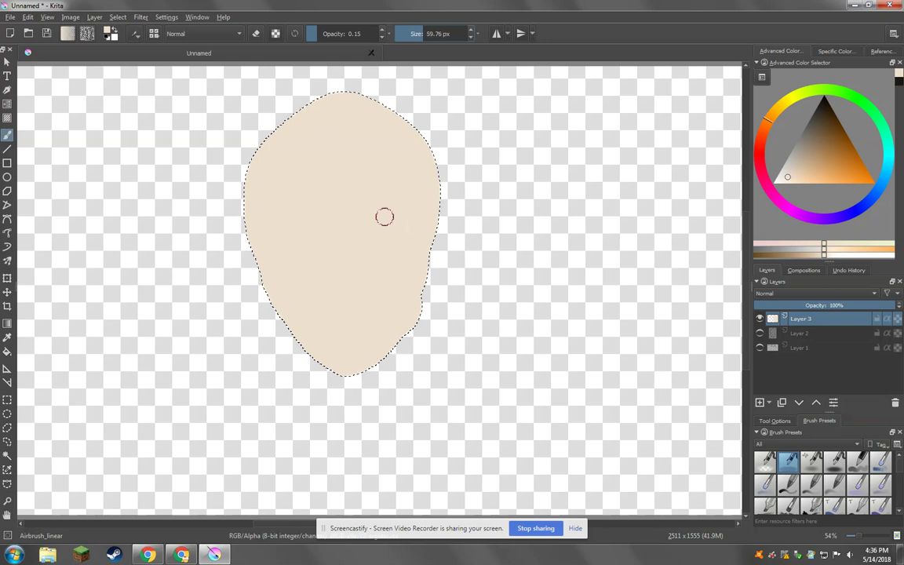
{"action": "left_click", "coordinate": [435, 35]}
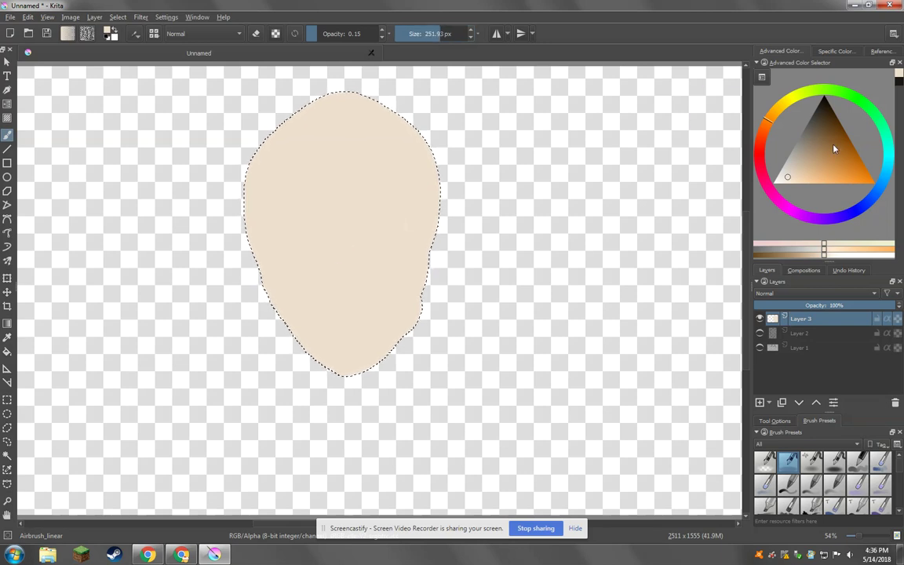
Airbrush deeper peach shading across the cheeks and up the centre of the face
{"action": "left_click", "coordinate": [801, 178]}
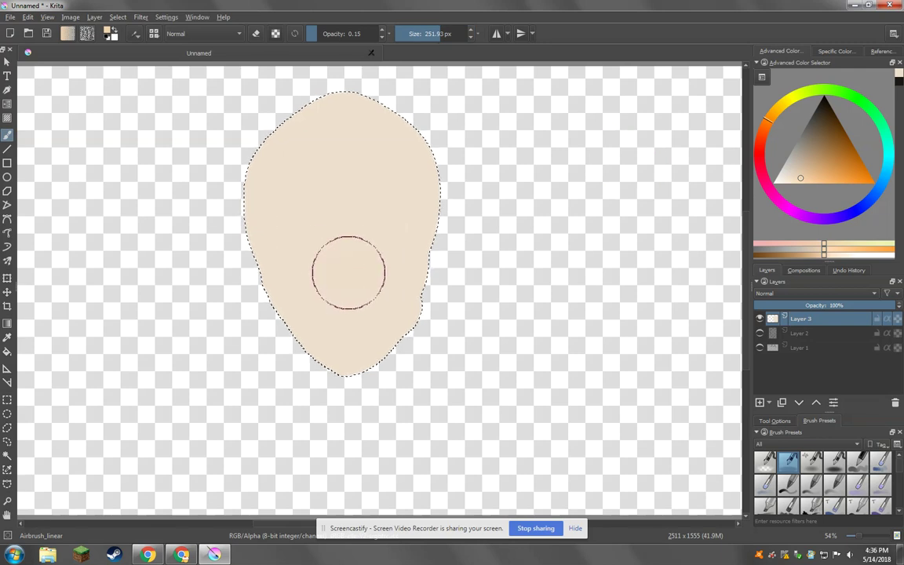
{"action": "left_click", "coordinate": [353, 267]}
{"action": "left_click", "coordinate": [819, 171]}
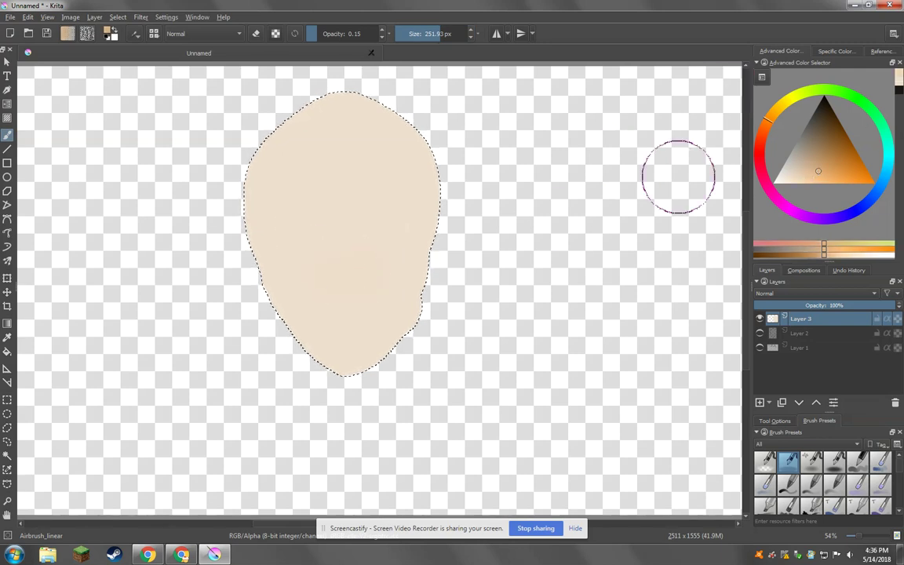
{"action": "left_click", "coordinate": [369, 267]}
{"action": "left_click", "coordinate": [306, 273]}
{"action": "mouse_move", "coordinate": [306, 273]}
{"action": "left_mouse_down"}
{"action": "mouse_move", "coordinate": [419, 282]}
{"action": "mouse_move", "coordinate": [312, 266]}
{"action": "mouse_move", "coordinate": [343, 268]}
{"action": "left_mouse_up"}
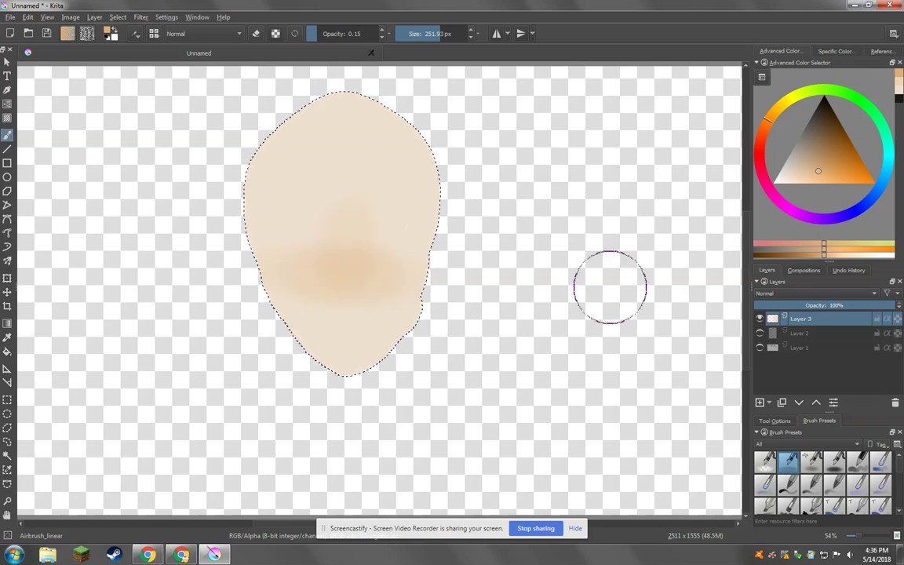
{"action": "left_click", "coordinate": [369, 267]}
{"action": "left_click_drag", "start_coordinate": [369, 266], "coordinate": [347, 222]}
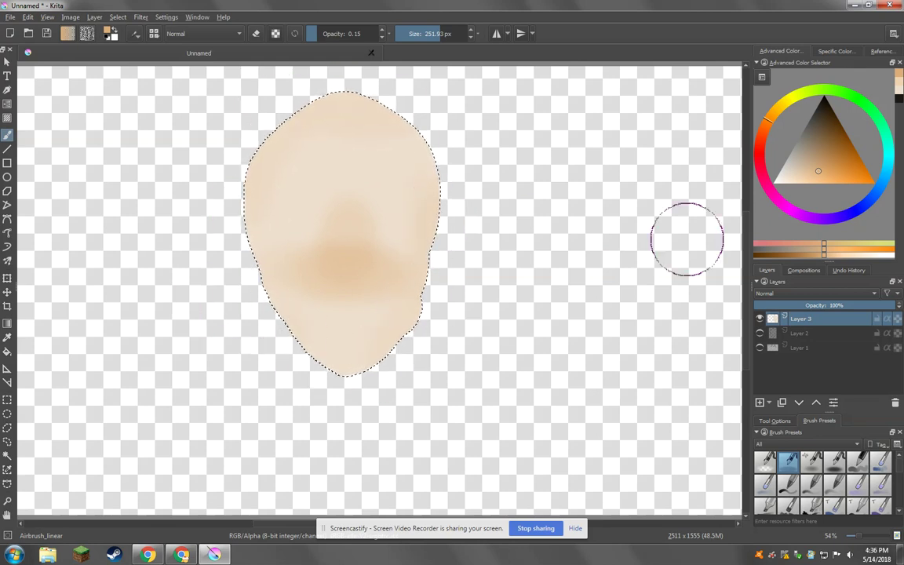
Airbrush reddish-pink blush across the cheeks, then raise opacity to 0.48 and pick beige
{"action": "left_click", "coordinate": [778, 205]}
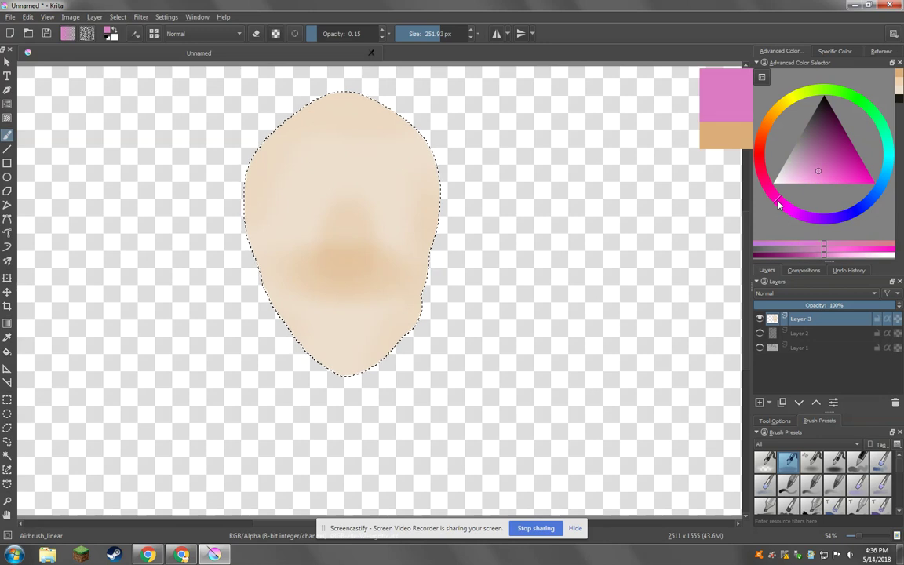
{"action": "left_click", "coordinate": [766, 183]}
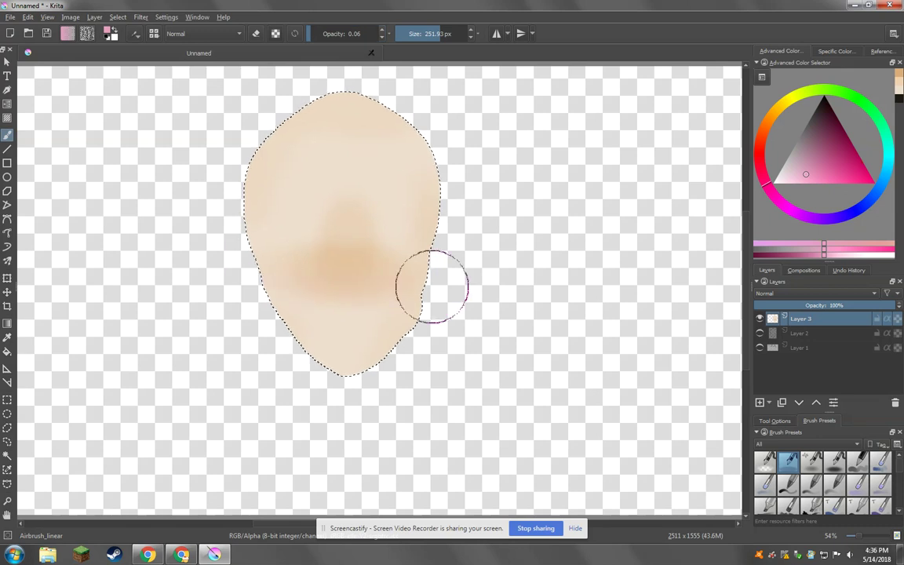
{"action": "mouse_move", "coordinate": [430, 282]}
{"action": "left_mouse_down"}
{"action": "mouse_move", "coordinate": [339, 258]}
{"action": "mouse_move", "coordinate": [256, 260]}
{"action": "mouse_move", "coordinate": [318, 259]}
{"action": "mouse_move", "coordinate": [296, 261]}
{"action": "mouse_move", "coordinate": [294, 294]}
{"action": "mouse_move", "coordinate": [269, 278]}
{"action": "mouse_move", "coordinate": [289, 297]}
{"action": "mouse_move", "coordinate": [365, 276]}
{"action": "mouse_move", "coordinate": [407, 297]}
{"action": "mouse_move", "coordinate": [417, 276]}
{"action": "mouse_move", "coordinate": [394, 299]}
{"action": "mouse_move", "coordinate": [349, 268]}
{"action": "mouse_move", "coordinate": [369, 269]}
{"action": "mouse_move", "coordinate": [283, 275]}
{"action": "mouse_move", "coordinate": [388, 277]}
{"action": "left_mouse_up"}
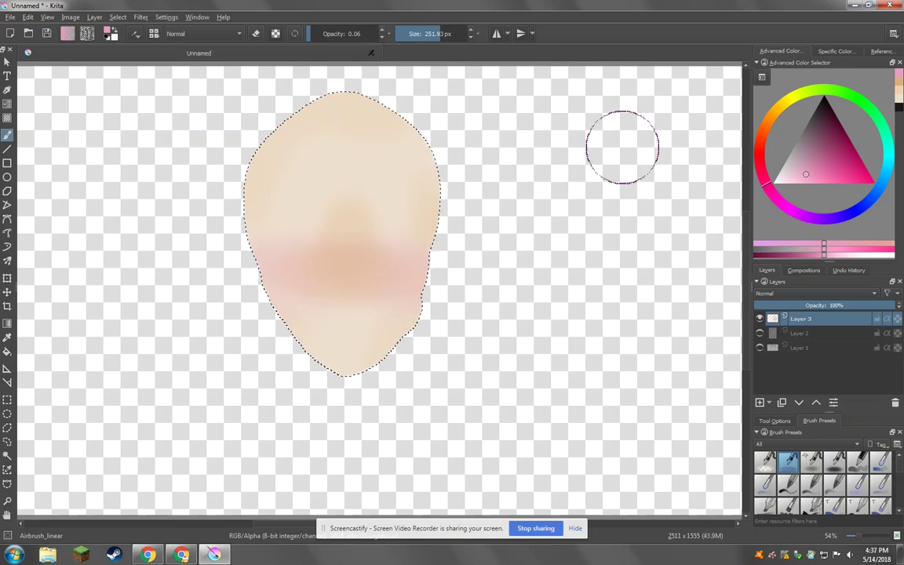
{"action": "left_click", "coordinate": [342, 34]}
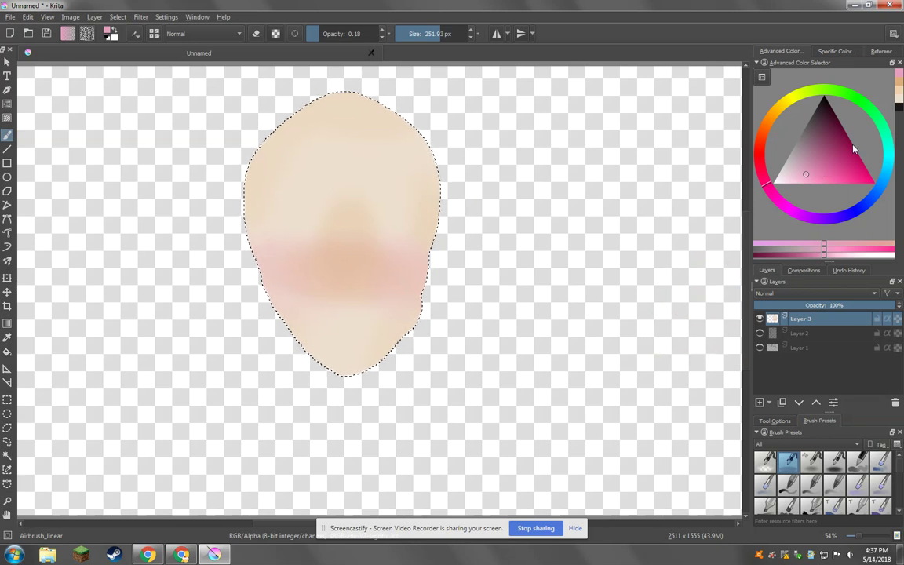
{"action": "left_click", "coordinate": [901, 86]}
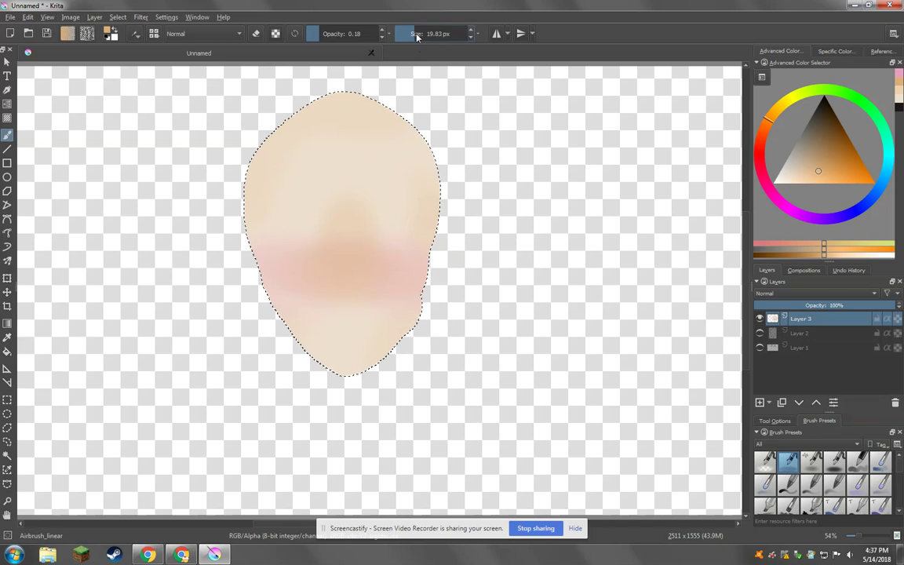
Airbrush tan shading along the top and edges of the face, then a soft near-white highlight lower down
{"action": "right_click", "coordinate": [517, 257]}
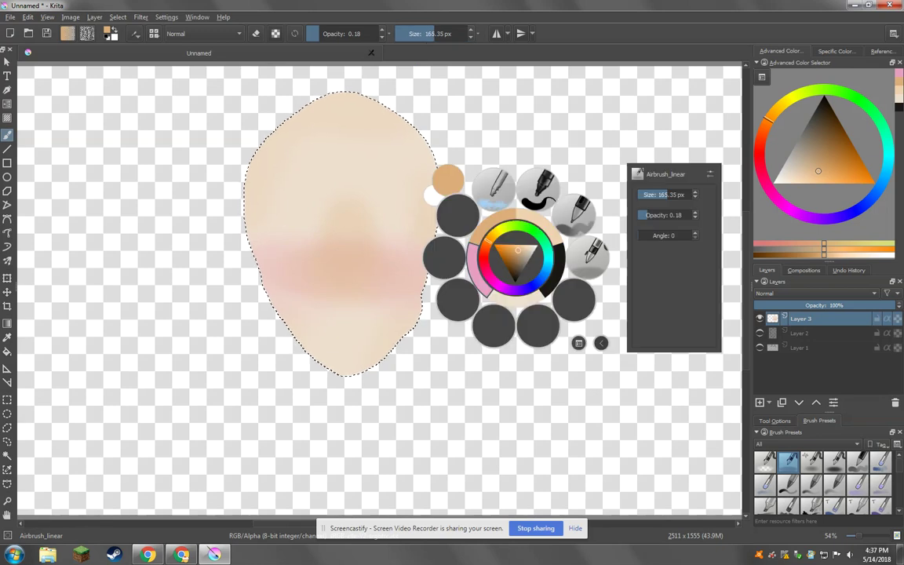
{"action": "right_click", "coordinate": [575, 244]}
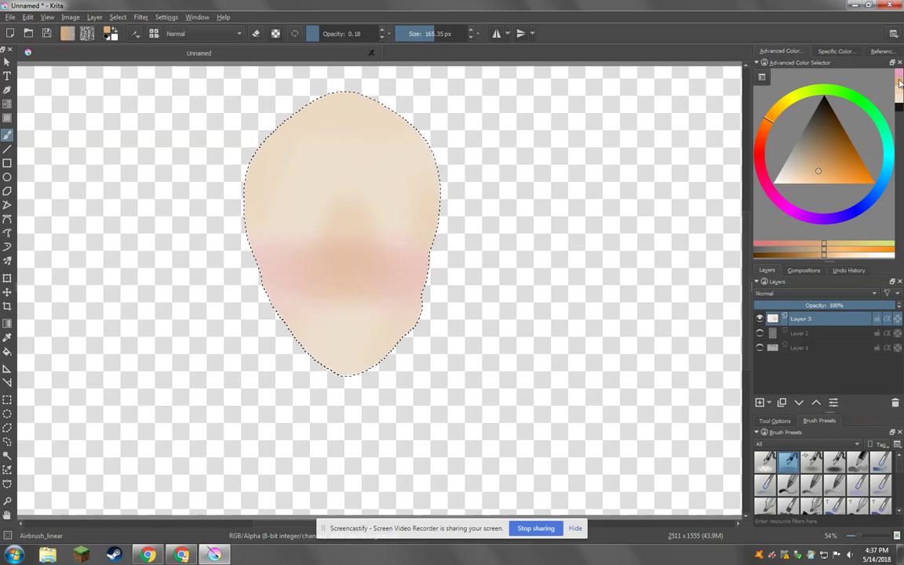
{"action": "left_click_drag", "start_coordinate": [346, 145], "coordinate": [456, 209]}
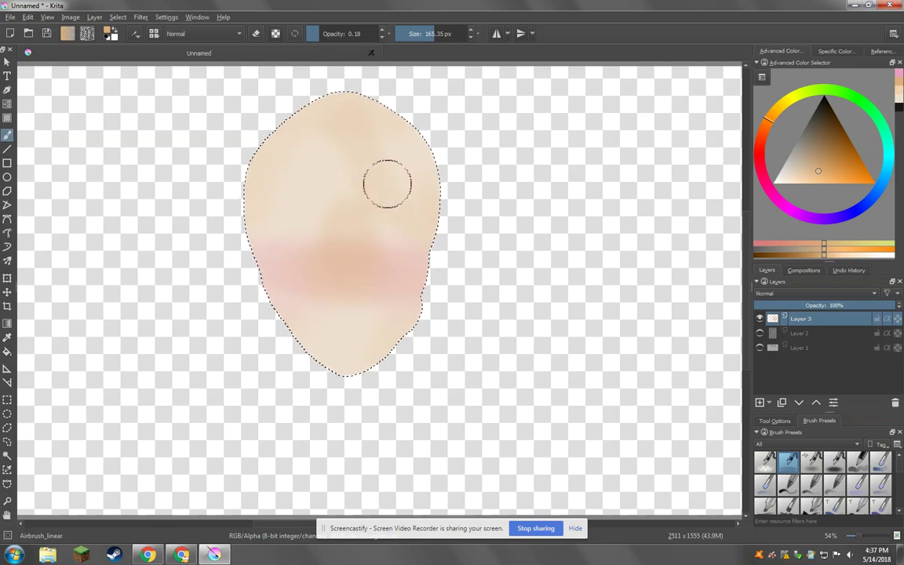
{"action": "left_click_drag", "start_coordinate": [344, 133], "coordinate": [280, 172]}
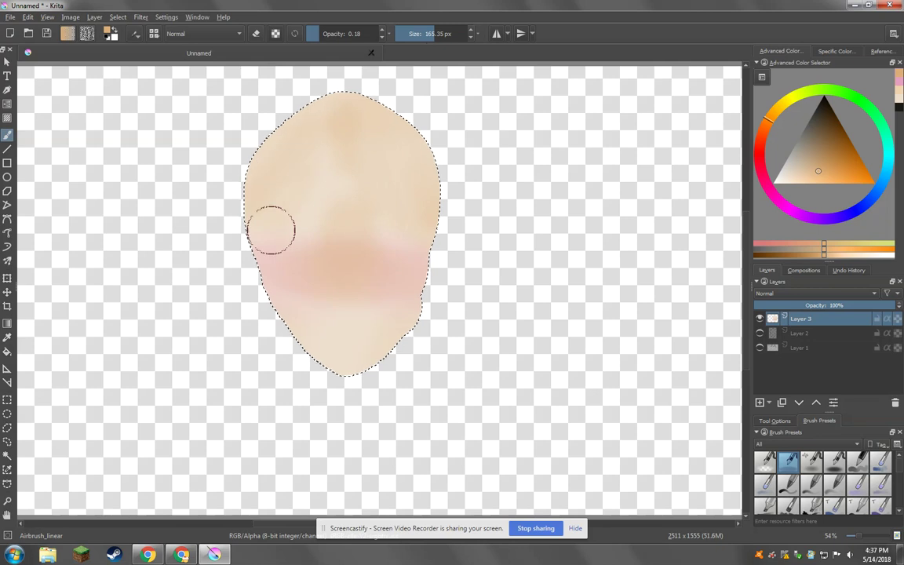
{"action": "left_click_drag", "start_coordinate": [271, 230], "coordinate": [406, 205]}
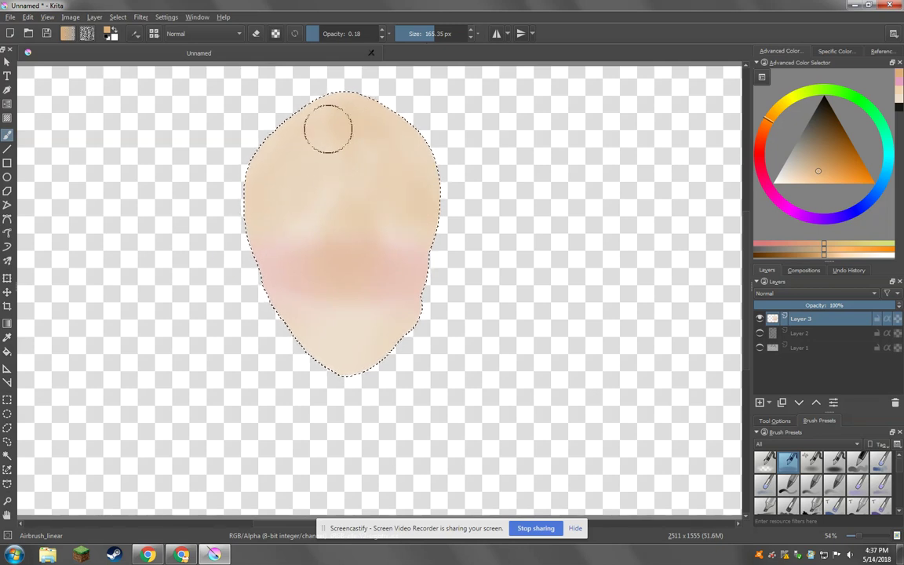
{"action": "mouse_move", "coordinate": [328, 129]}
{"action": "left_mouse_down"}
{"action": "mouse_move", "coordinate": [339, 111]}
{"action": "mouse_move", "coordinate": [269, 145]}
{"action": "mouse_move", "coordinate": [345, 131]}
{"action": "left_mouse_up"}
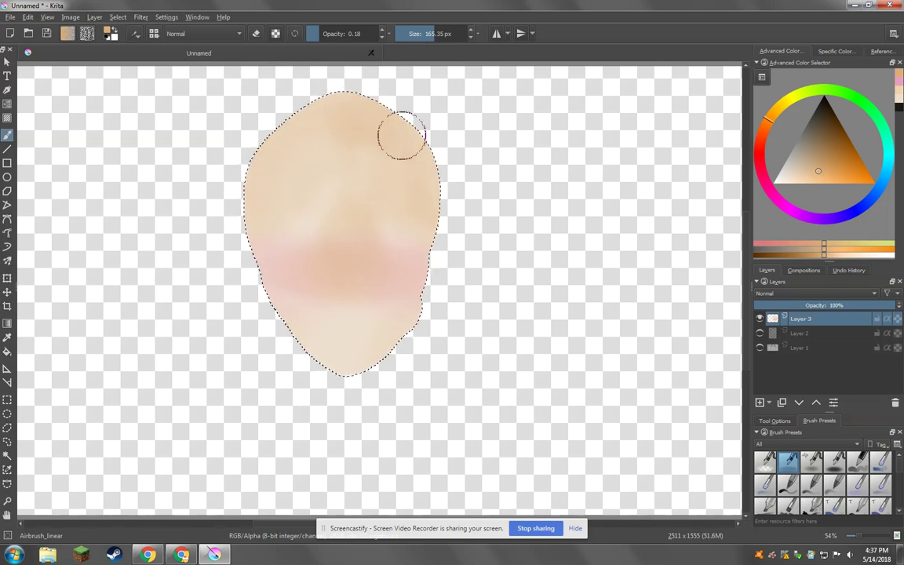
{"action": "mouse_move", "coordinate": [402, 135]}
{"action": "left_mouse_down"}
{"action": "mouse_move", "coordinate": [299, 137]}
{"action": "mouse_move", "coordinate": [264, 208]}
{"action": "mouse_move", "coordinate": [409, 167]}
{"action": "mouse_move", "coordinate": [303, 151]}
{"action": "left_mouse_up"}
{"action": "left_click", "coordinate": [774, 182]}
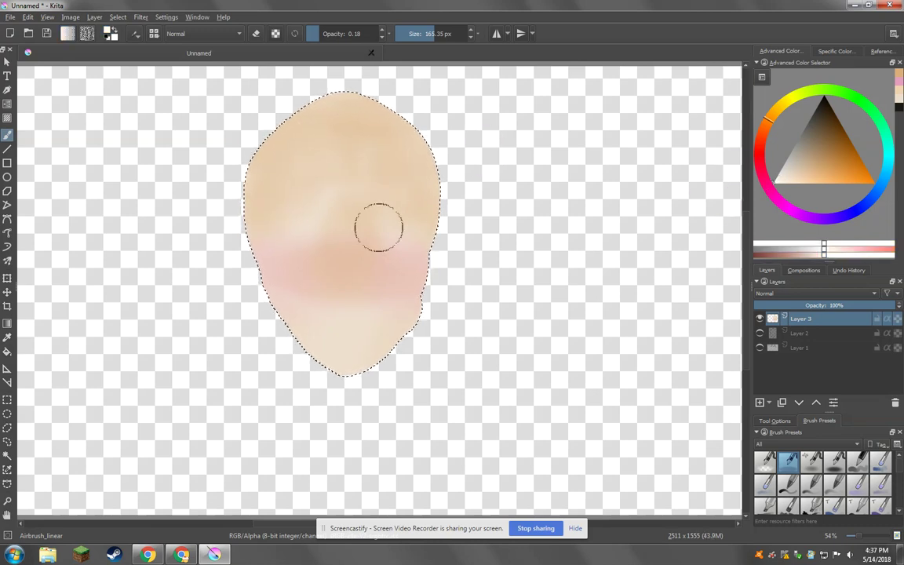
{"action": "mouse_move", "coordinate": [404, 284]}
{"action": "left_mouse_down"}
{"action": "mouse_move", "coordinate": [315, 277]}
{"action": "mouse_move", "coordinate": [300, 258]}
{"action": "mouse_move", "coordinate": [319, 222]}
{"action": "mouse_move", "coordinate": [314, 206]}
{"action": "mouse_move", "coordinate": [361, 189]}
{"action": "mouse_move", "coordinate": [361, 169]}
{"action": "mouse_move", "coordinate": [275, 168]}
{"action": "mouse_move", "coordinate": [336, 204]}
{"action": "mouse_move", "coordinate": [389, 197]}
{"action": "mouse_move", "coordinate": [389, 176]}
{"action": "mouse_move", "coordinate": [307, 213]}
{"action": "mouse_move", "coordinate": [303, 228]}
{"action": "mouse_move", "coordinate": [339, 322]}
{"action": "mouse_move", "coordinate": [405, 331]}
{"action": "left_mouse_up"}
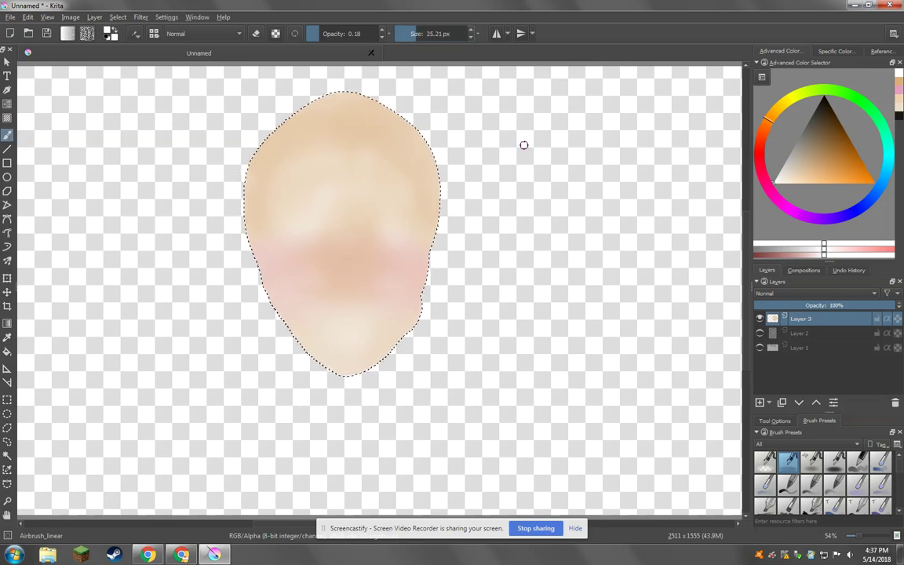
Set brush opacity to 1.00, show and activate the How to color layer, and deselect the face
{"action": "left_click", "coordinate": [379, 33]}
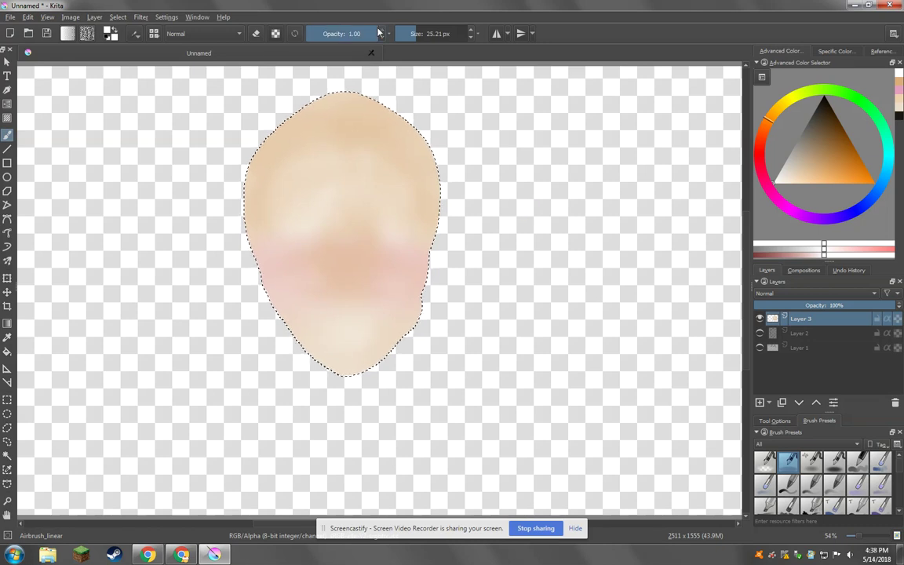
{"action": "left_click", "coordinate": [791, 348]}
{"action": "left_click", "coordinate": [761, 347]}
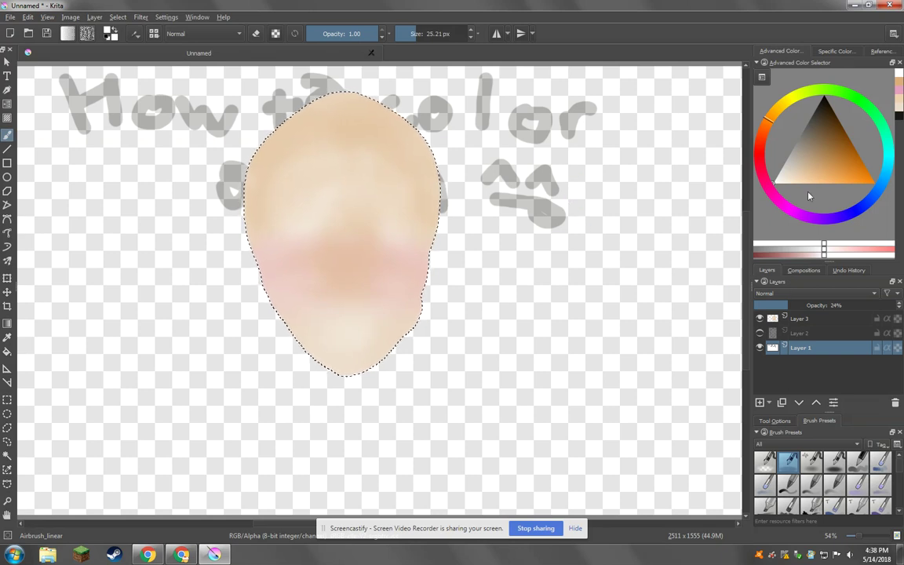
{"action": "left_click", "coordinate": [118, 16]}
{"action": "left_click", "coordinate": [138, 39]}
Handwrite orange notes to the right of the face, then hide that layer again
{"action": "left_click", "coordinate": [855, 176]}
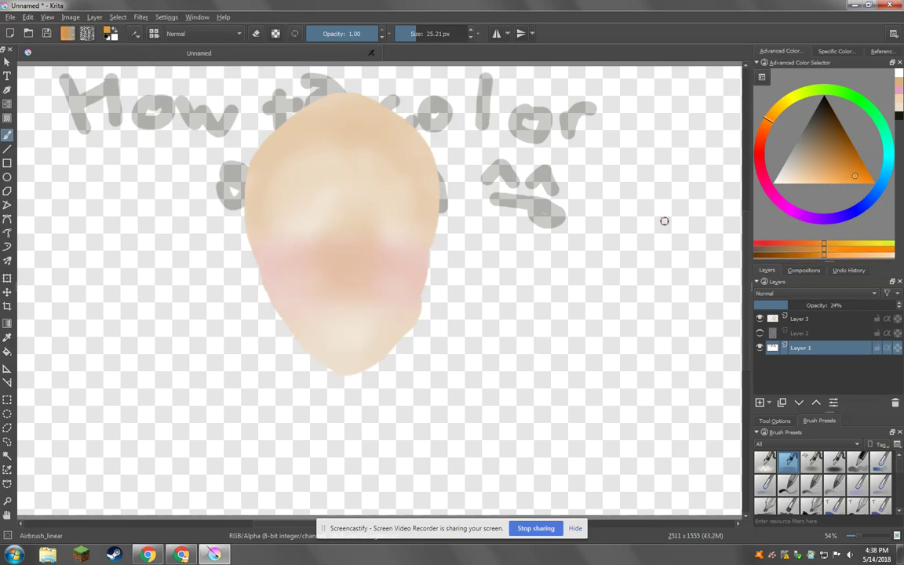
{"action": "mouse_move", "coordinate": [537, 289]}
{"action": "left_mouse_down"}
{"action": "mouse_move", "coordinate": [543, 329]}
{"action": "mouse_move", "coordinate": [642, 347]}
{"action": "left_mouse_up"}
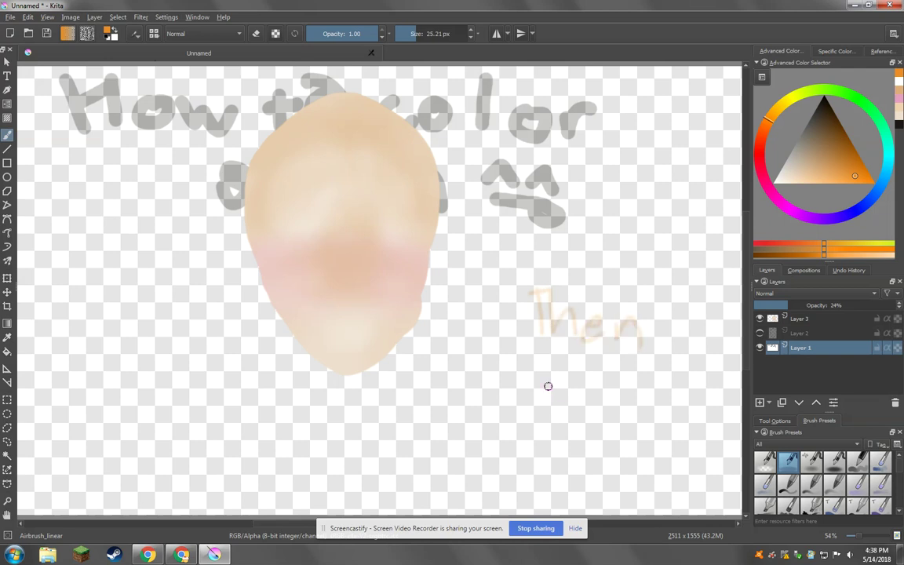
{"action": "left_click_drag", "start_coordinate": [544, 380], "coordinate": [571, 368]}
{"action": "mouse_move", "coordinate": [499, 410]}
{"action": "left_mouse_down"}
{"action": "mouse_move", "coordinate": [535, 439]}
{"action": "mouse_move", "coordinate": [567, 429]}
{"action": "mouse_move", "coordinate": [611, 438]}
{"action": "left_mouse_up"}
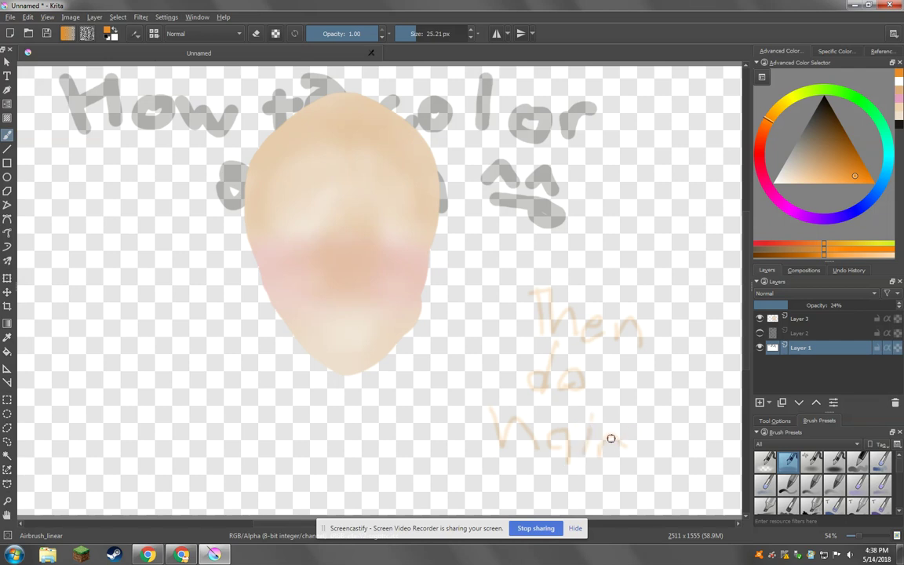
{"action": "left_click", "coordinate": [760, 348]}
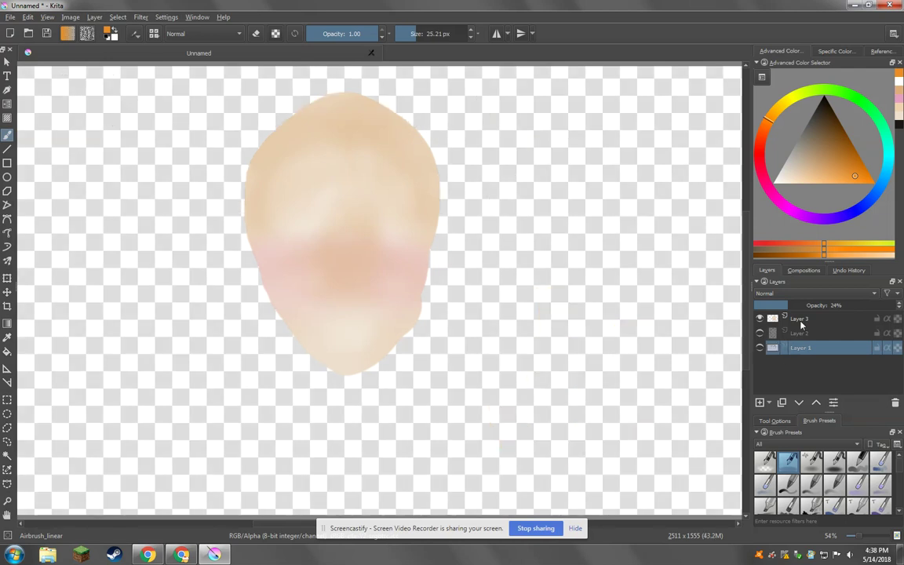
Add Layer 4 above the face and sketch a spiky light-cyan hair outline with a 47 px brush
{"action": "left_click", "coordinate": [792, 320]}
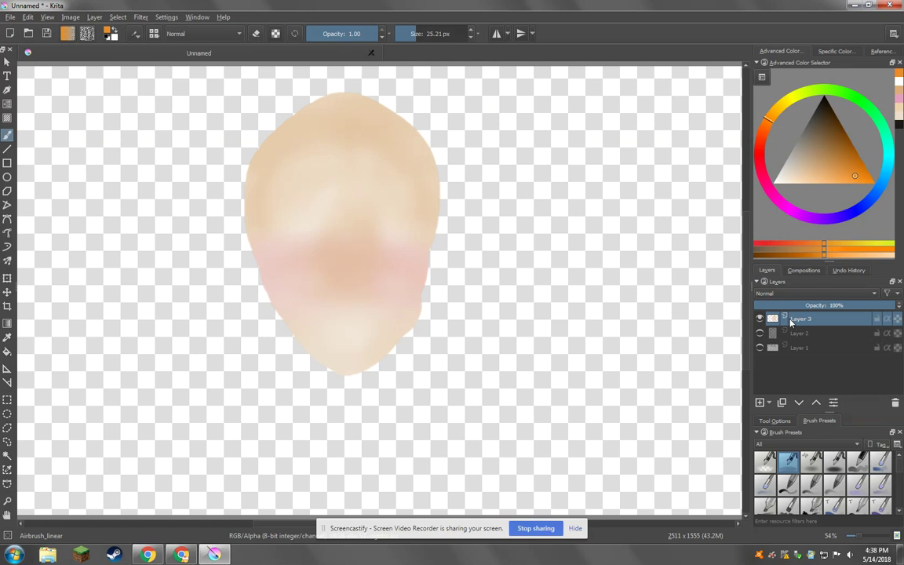
{"action": "left_click", "coordinate": [760, 403]}
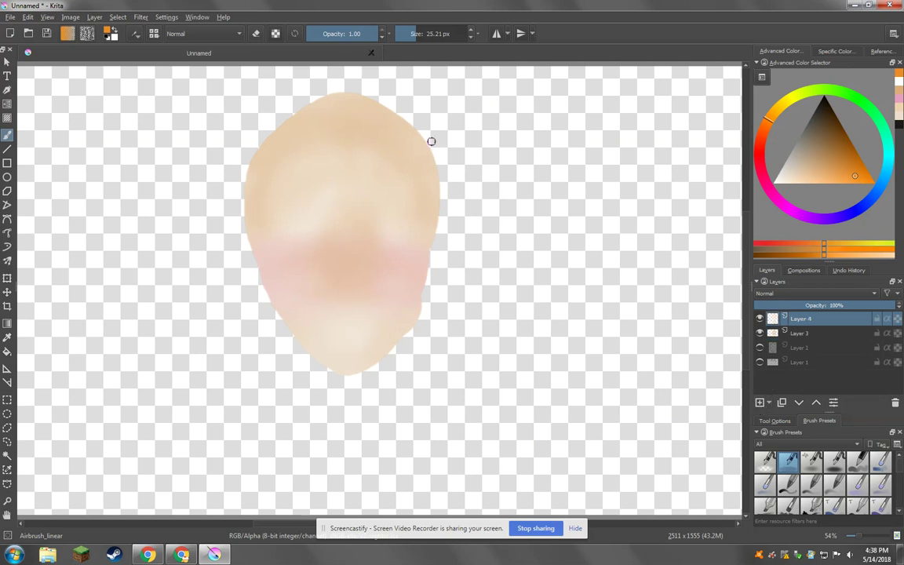
{"action": "left_click_drag", "start_coordinate": [412, 36], "coordinate": [423, 36]}
{"action": "left_click", "coordinate": [888, 171]}
{"action": "left_click_drag", "start_coordinate": [798, 161], "coordinate": [799, 182]}
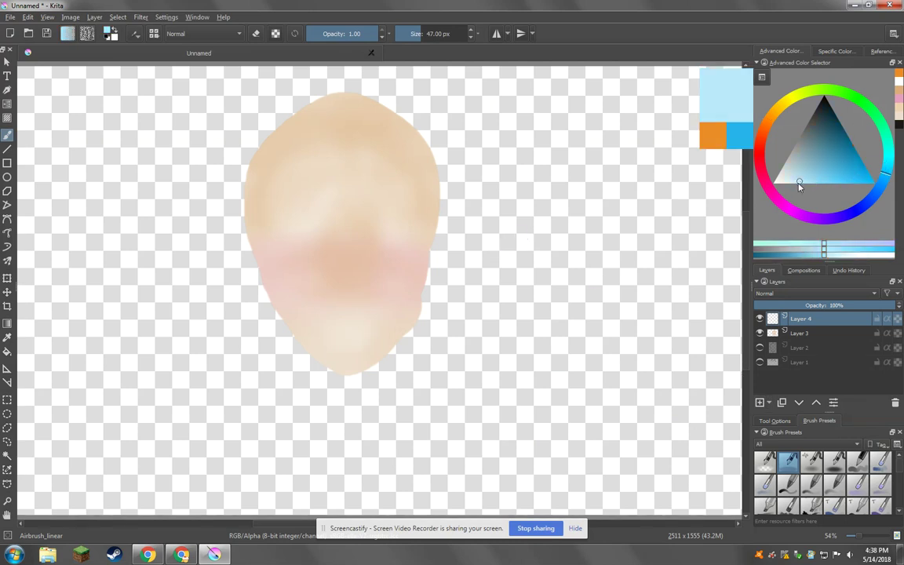
{"action": "mouse_move", "coordinate": [346, 142]}
{"action": "left_mouse_down"}
{"action": "mouse_move", "coordinate": [371, 244]}
{"action": "mouse_move", "coordinate": [393, 224]}
{"action": "mouse_move", "coordinate": [424, 328]}
{"action": "mouse_move", "coordinate": [476, 249]}
{"action": "mouse_move", "coordinate": [505, 256]}
{"action": "mouse_move", "coordinate": [481, 170]}
{"action": "mouse_move", "coordinate": [504, 162]}
{"action": "mouse_move", "coordinate": [402, 75]}
{"action": "mouse_move", "coordinate": [317, 75]}
{"action": "mouse_move", "coordinate": [190, 163]}
{"action": "mouse_move", "coordinate": [227, 284]}
{"action": "mouse_move", "coordinate": [278, 324]}
{"action": "left_mouse_up"}
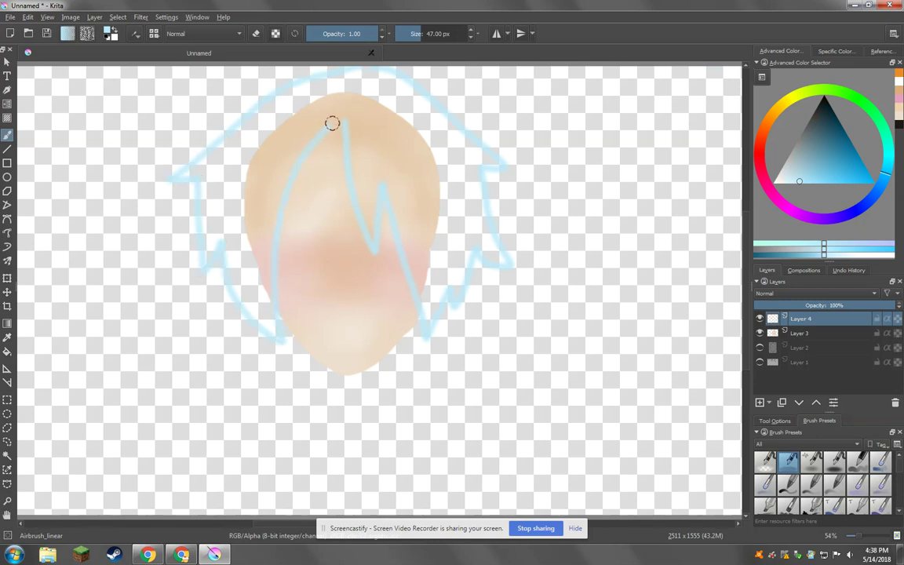
{"action": "left_click_drag", "start_coordinate": [418, 36], "coordinate": [428, 36]}
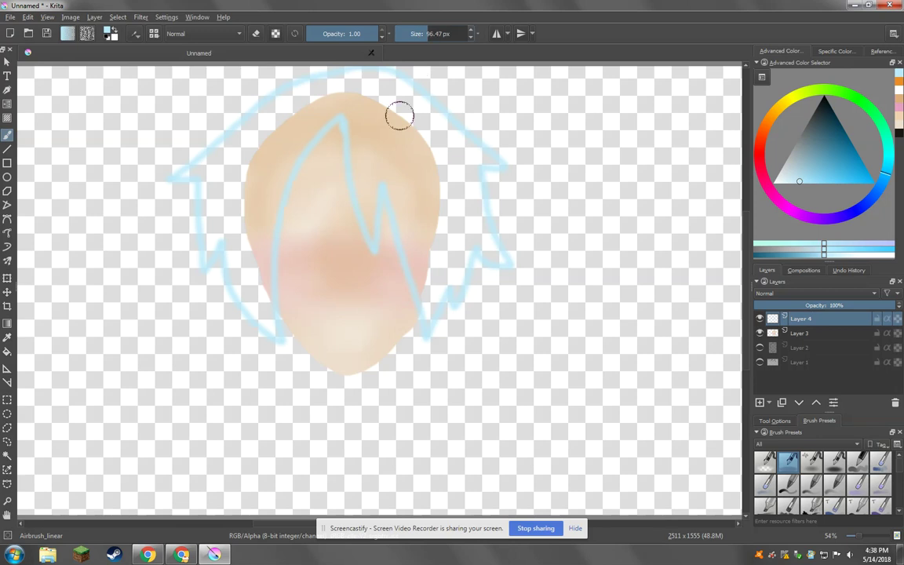
Fill the hair solid light cyan on Layer 4, hide the face layer, and select the hair area
{"action": "mouse_move", "coordinate": [379, 135]}
{"action": "left_mouse_down"}
{"action": "mouse_move", "coordinate": [365, 181]}
{"action": "mouse_move", "coordinate": [370, 238]}
{"action": "mouse_move", "coordinate": [360, 127]}
{"action": "mouse_move", "coordinate": [355, 188]}
{"action": "mouse_move", "coordinate": [411, 234]}
{"action": "mouse_move", "coordinate": [395, 199]}
{"action": "mouse_move", "coordinate": [420, 252]}
{"action": "mouse_move", "coordinate": [430, 322]}
{"action": "mouse_move", "coordinate": [460, 255]}
{"action": "mouse_move", "coordinate": [453, 281]}
{"action": "mouse_move", "coordinate": [428, 234]}
{"action": "mouse_move", "coordinate": [406, 224]}
{"action": "mouse_move", "coordinate": [388, 113]}
{"action": "mouse_move", "coordinate": [364, 199]}
{"action": "mouse_move", "coordinate": [346, 103]}
{"action": "mouse_move", "coordinate": [292, 131]}
{"action": "mouse_move", "coordinate": [291, 144]}
{"action": "mouse_move", "coordinate": [252, 143]}
{"action": "mouse_move", "coordinate": [254, 262]}
{"action": "mouse_move", "coordinate": [275, 329]}
{"action": "mouse_move", "coordinate": [275, 190]}
{"action": "mouse_move", "coordinate": [252, 185]}
{"action": "mouse_move", "coordinate": [262, 297]}
{"action": "mouse_move", "coordinate": [248, 303]}
{"action": "mouse_move", "coordinate": [230, 219]}
{"action": "mouse_move", "coordinate": [244, 276]}
{"action": "mouse_move", "coordinate": [233, 295]}
{"action": "mouse_move", "coordinate": [209, 244]}
{"action": "mouse_move", "coordinate": [221, 169]}
{"action": "mouse_move", "coordinate": [224, 214]}
{"action": "mouse_move", "coordinate": [279, 128]}
{"action": "mouse_move", "coordinate": [274, 201]}
{"action": "mouse_move", "coordinate": [291, 172]}
{"action": "mouse_move", "coordinate": [198, 215]}
{"action": "mouse_move", "coordinate": [215, 160]}
{"action": "mouse_move", "coordinate": [191, 168]}
{"action": "mouse_move", "coordinate": [285, 110]}
{"action": "mouse_move", "coordinate": [283, 138]}
{"action": "mouse_move", "coordinate": [302, 135]}
{"action": "mouse_move", "coordinate": [317, 80]}
{"action": "mouse_move", "coordinate": [336, 77]}
{"action": "mouse_move", "coordinate": [391, 145]}
{"action": "mouse_move", "coordinate": [351, 105]}
{"action": "mouse_move", "coordinate": [406, 113]}
{"action": "mouse_move", "coordinate": [473, 257]}
{"action": "mouse_move", "coordinate": [459, 193]}
{"action": "mouse_move", "coordinate": [496, 257]}
{"action": "mouse_move", "coordinate": [460, 194]}
{"action": "mouse_move", "coordinate": [369, 89]}
{"action": "mouse_move", "coordinate": [407, 96]}
{"action": "mouse_move", "coordinate": [459, 162]}
{"action": "mouse_move", "coordinate": [435, 146]}
{"action": "mouse_move", "coordinate": [460, 136]}
{"action": "mouse_move", "coordinate": [478, 183]}
{"action": "mouse_move", "coordinate": [491, 163]}
{"action": "mouse_move", "coordinate": [425, 106]}
{"action": "mouse_move", "coordinate": [451, 135]}
{"action": "left_mouse_up"}
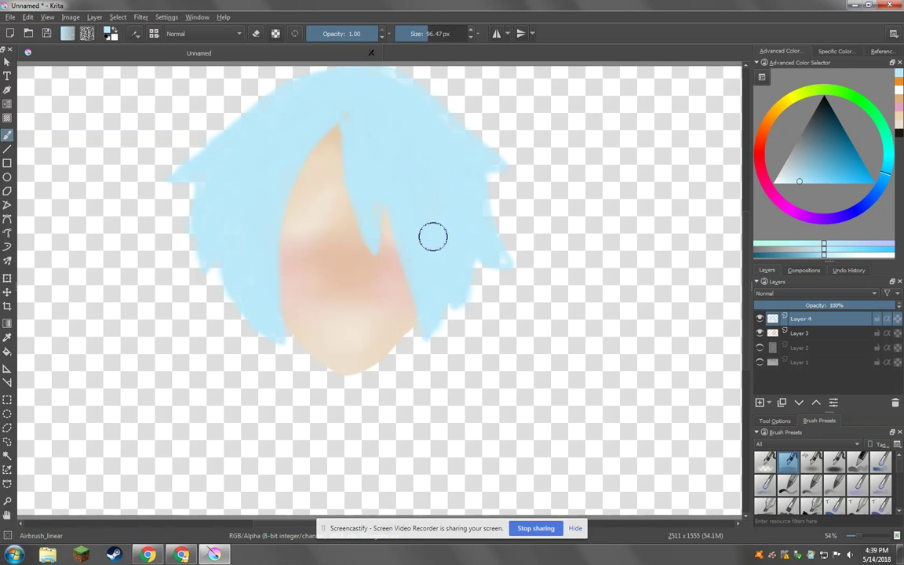
{"action": "left_click_drag", "start_coordinate": [502, 261], "coordinate": [424, 185]}
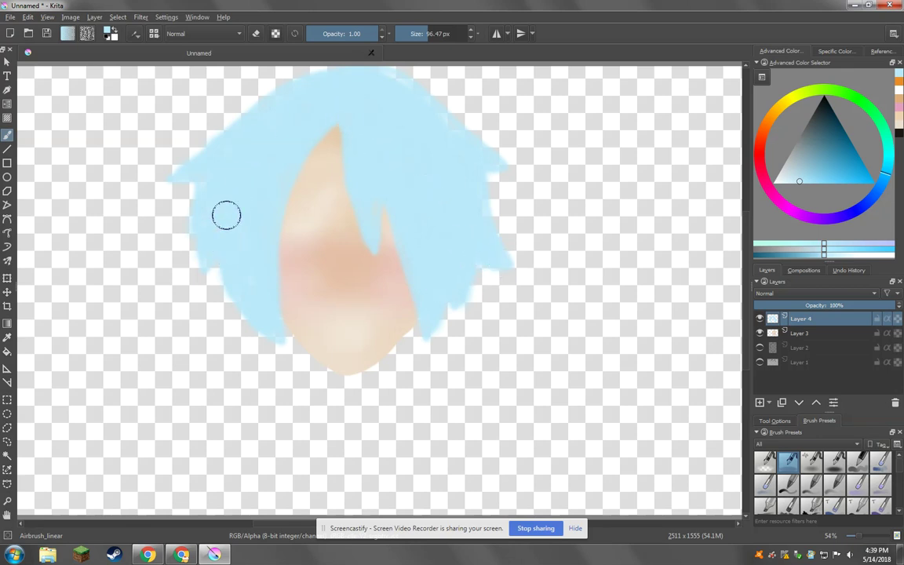
{"action": "mouse_move", "coordinate": [226, 212]}
{"action": "left_mouse_down"}
{"action": "mouse_move", "coordinate": [242, 276]}
{"action": "mouse_move", "coordinate": [210, 234]}
{"action": "left_mouse_up"}
{"action": "left_click", "coordinate": [759, 333]}
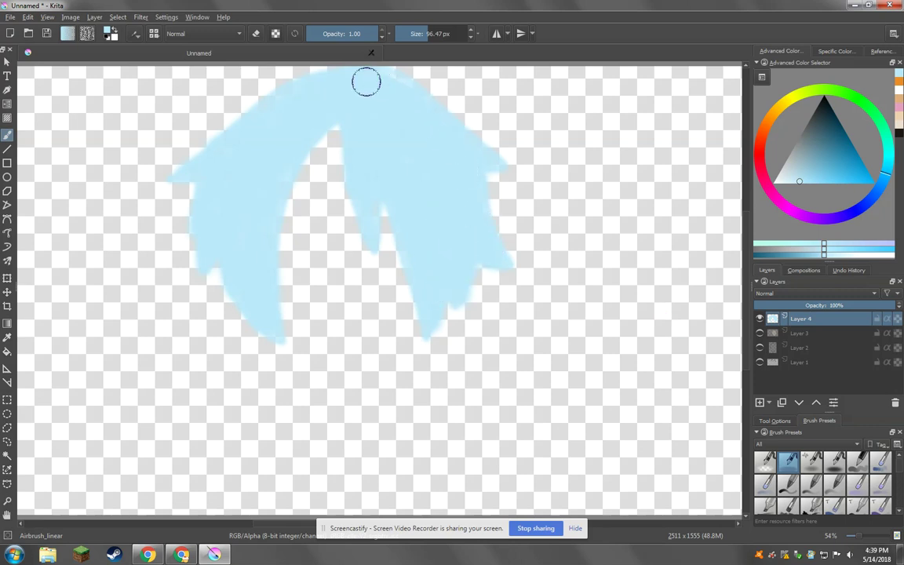
{"action": "left_click_drag", "start_coordinate": [366, 81], "coordinate": [403, 101]}
{"action": "left_click", "coordinate": [7, 456]}
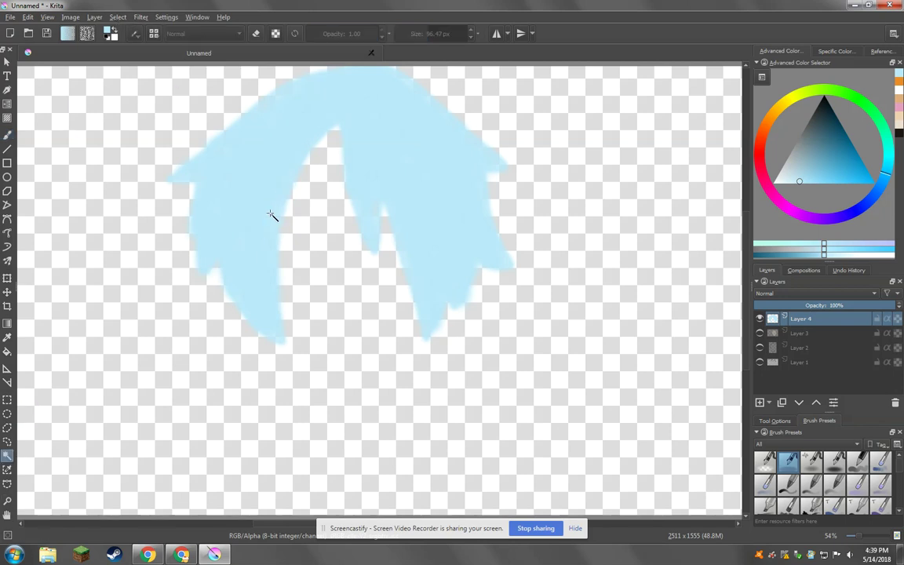
Return to the airbrush at 550 px size and 0.61 opacity, with a darker blue
{"action": "left_click", "coordinate": [8, 136]}
{"action": "left_click_drag", "start_coordinate": [434, 35], "coordinate": [439, 37]}
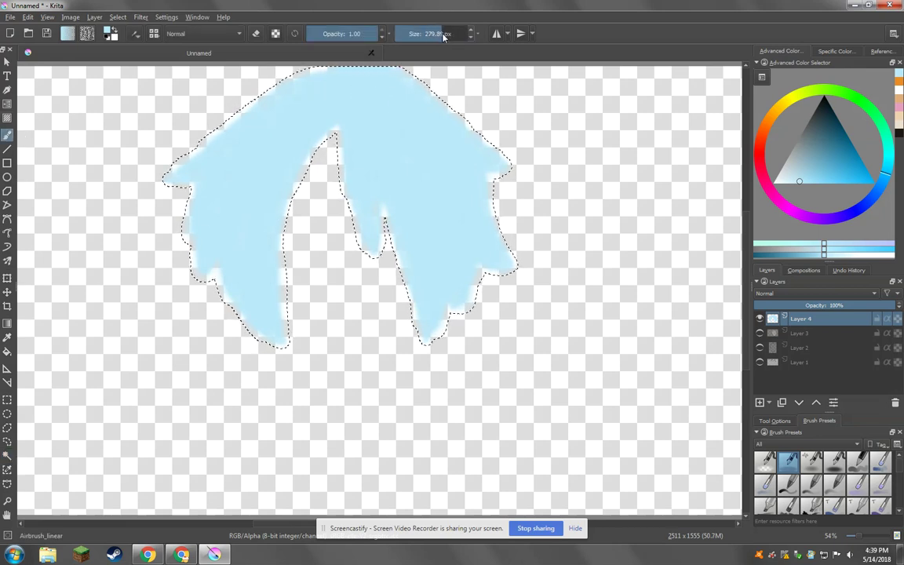
{"action": "left_click_drag", "start_coordinate": [373, 38], "coordinate": [353, 36]}
{"action": "left_click_drag", "start_coordinate": [427, 35], "coordinate": [456, 34]}
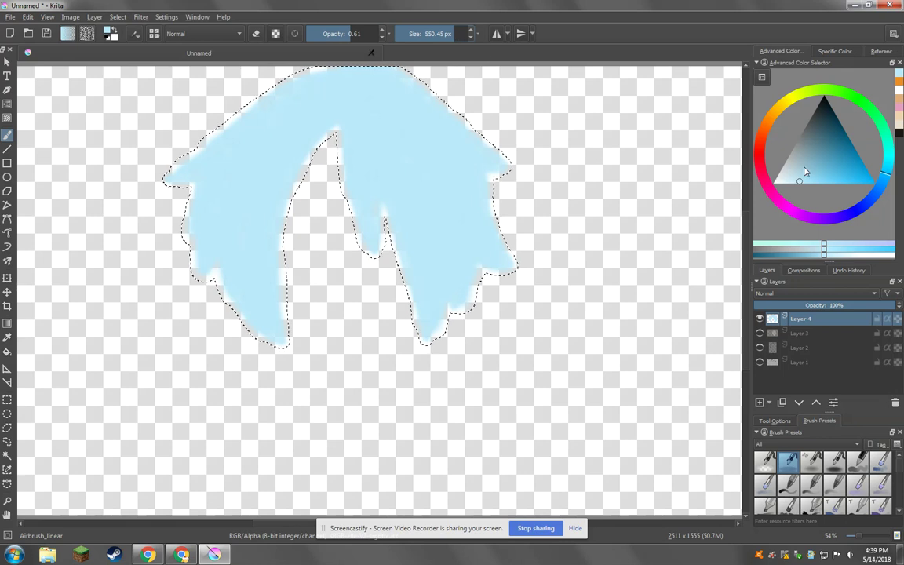
{"action": "left_click", "coordinate": [826, 150]}
Airbrush darker blue shading down the left hair strand and the lower right strand
{"action": "left_click_drag", "start_coordinate": [216, 149], "coordinate": [263, 296]}
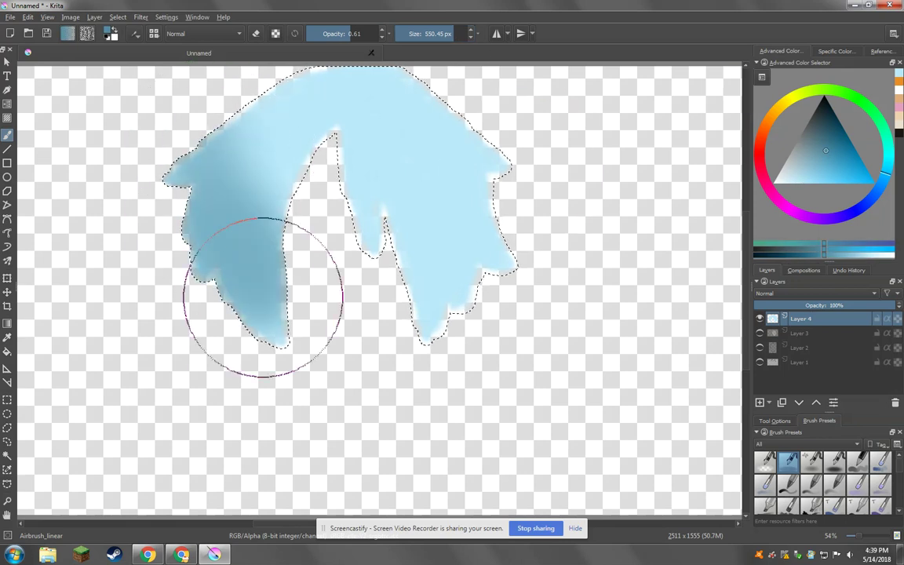
{"action": "left_click_drag", "start_coordinate": [473, 252], "coordinate": [478, 273]}
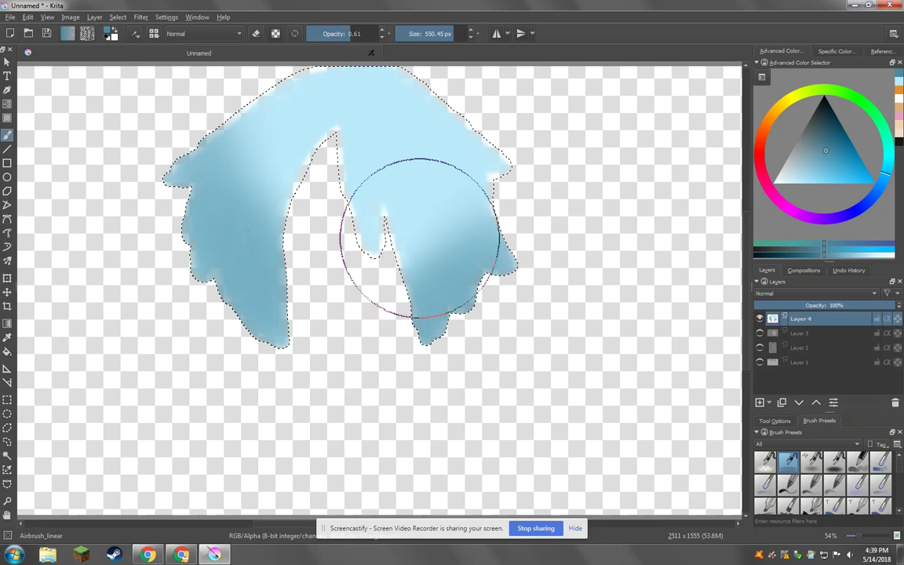
{"action": "right_click", "coordinate": [374, 402]}
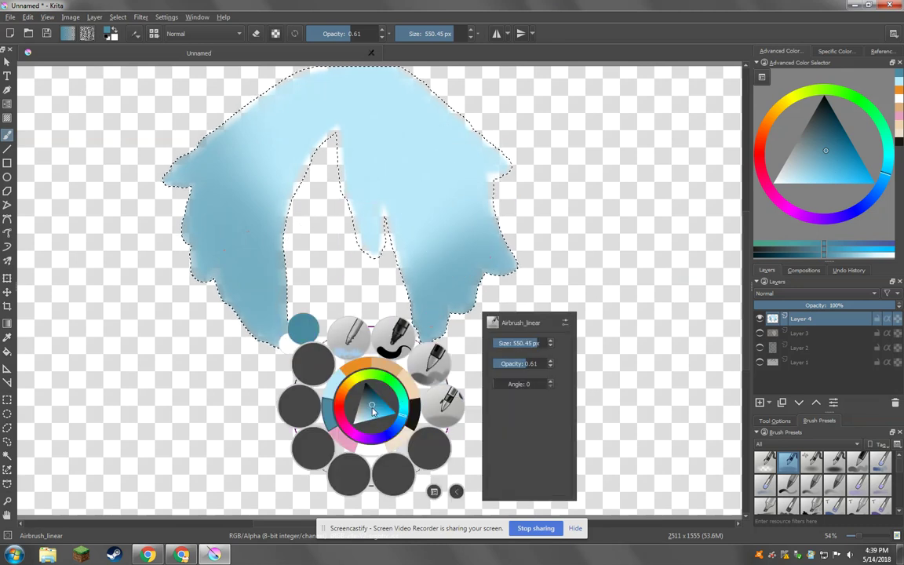
With the Fill_circle brush, draw dark blue strand outlines on the right inner edge, left hair and right tip
{"action": "left_click", "coordinate": [430, 359]}
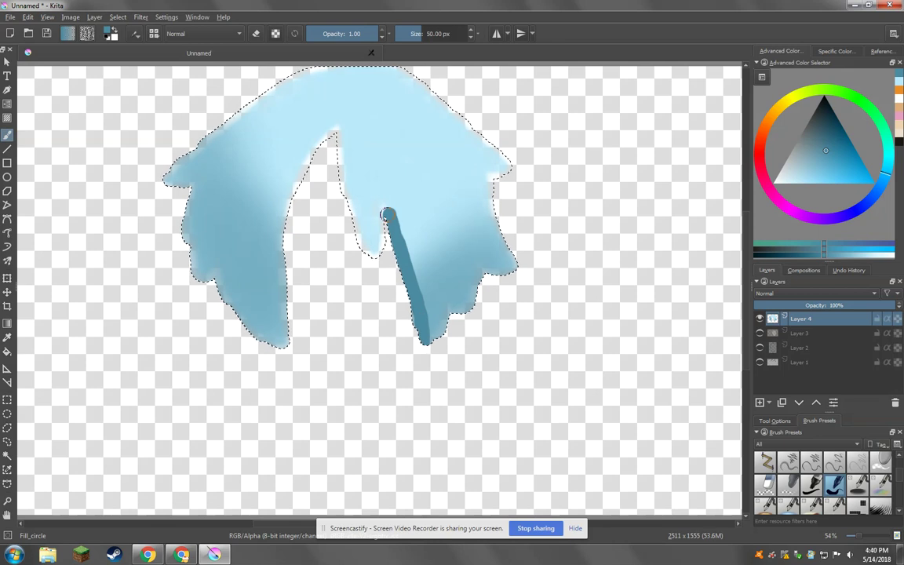
{"action": "left_click_drag", "start_coordinate": [335, 128], "coordinate": [357, 223]}
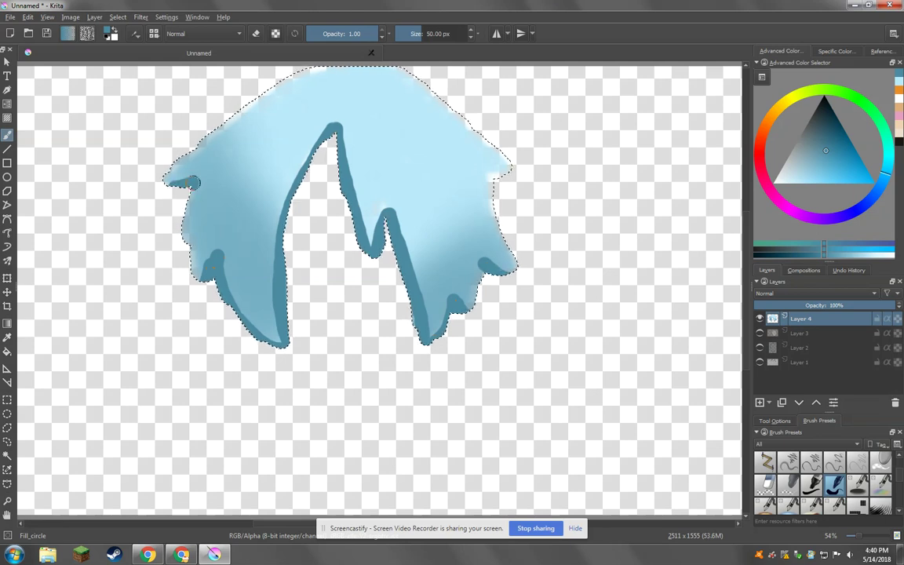
{"action": "left_click_drag", "start_coordinate": [224, 223], "coordinate": [219, 256]}
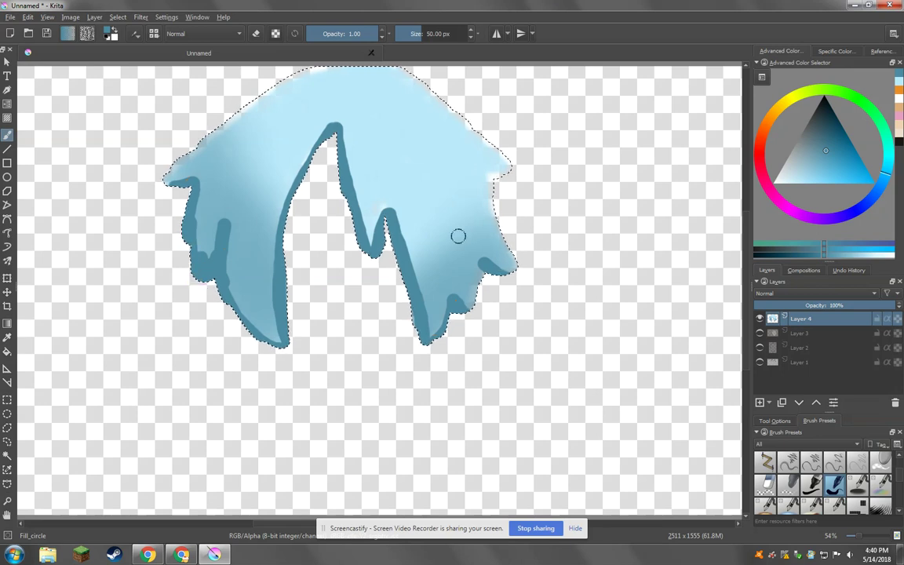
{"action": "mouse_move", "coordinate": [475, 246]}
{"action": "left_mouse_down"}
{"action": "mouse_move", "coordinate": [483, 261]}
{"action": "mouse_move", "coordinate": [455, 302]}
{"action": "left_mouse_up"}
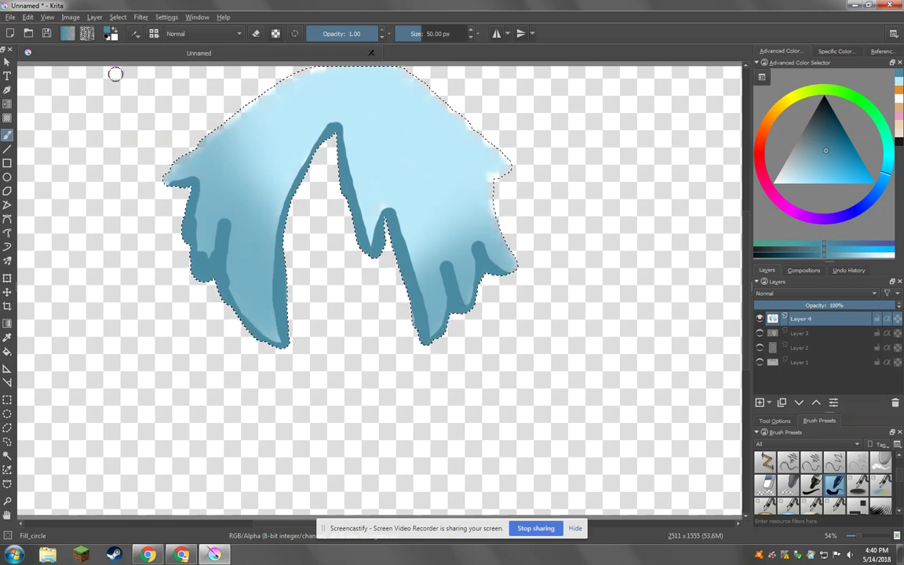
Deselect the hair and thicken its left outline in dark blue
{"action": "left_click", "coordinate": [115, 18]}
{"action": "left_click", "coordinate": [129, 43]}
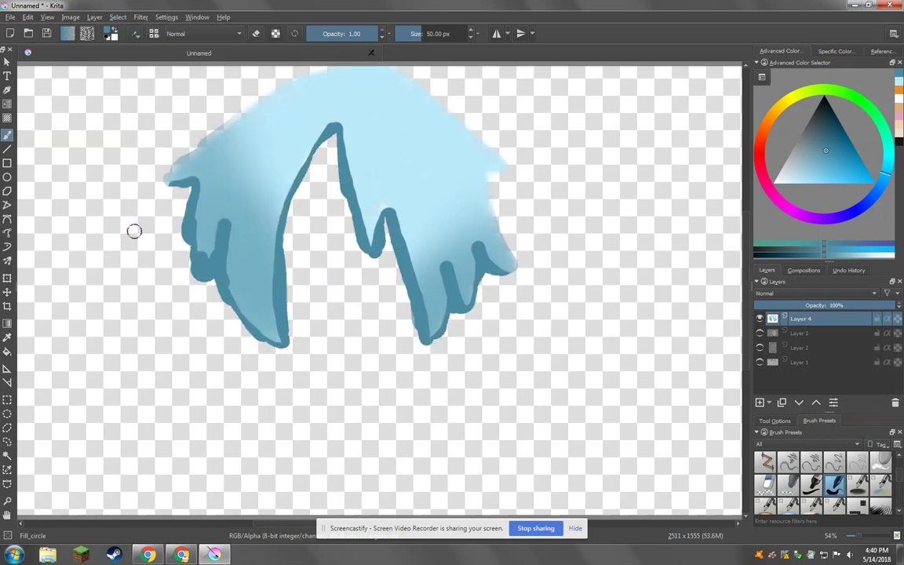
{"action": "scroll", "coordinate": [133, 231], "scroll_direction": "down", "scroll_amount": 4}
{"action": "scroll", "coordinate": [133, 231], "scroll_direction": "up", "scroll_amount": 2}
{"action": "scroll", "coordinate": [135, 230], "scroll_direction": "up", "scroll_amount": 5}
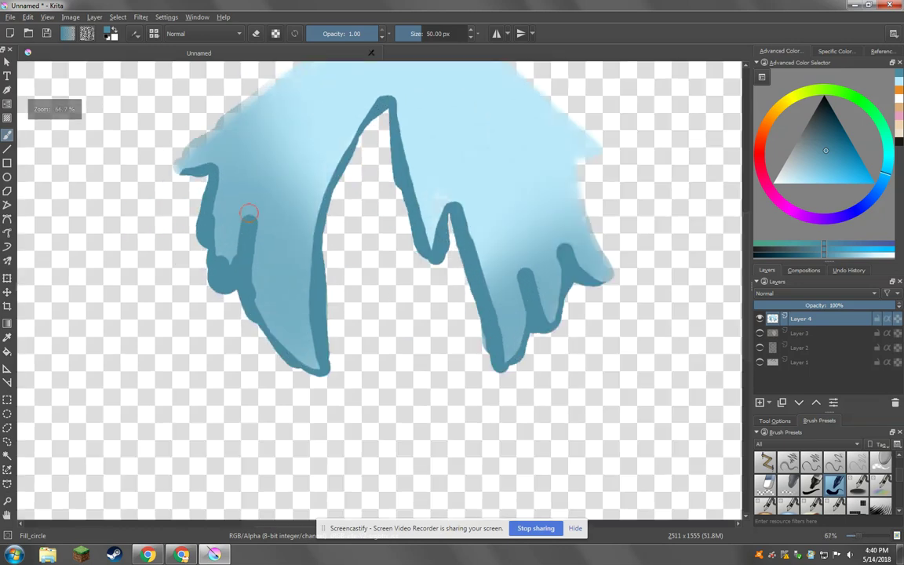
{"action": "mouse_move", "coordinate": [205, 237]}
{"action": "left_mouse_down"}
{"action": "mouse_move", "coordinate": [201, 259]}
{"action": "mouse_move", "coordinate": [225, 292]}
{"action": "left_mouse_up"}
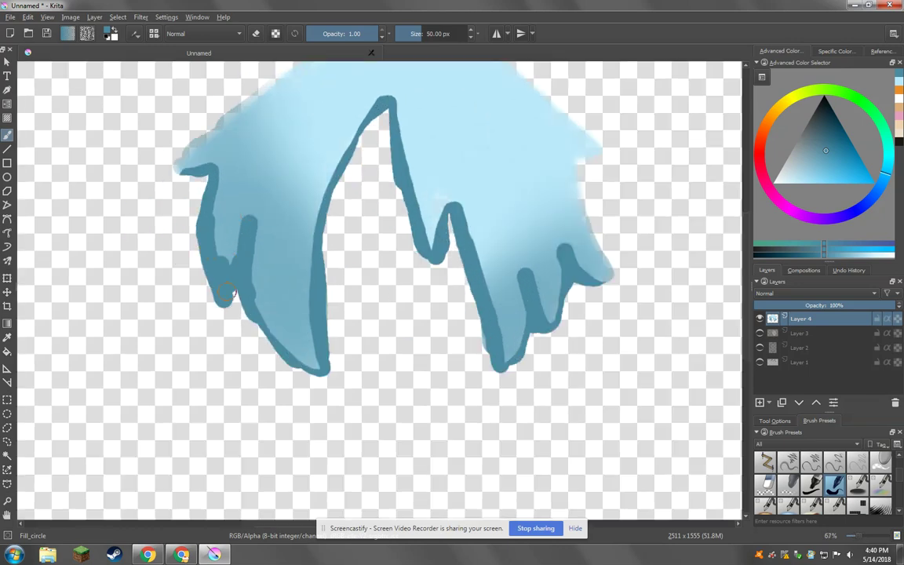
Undo the stray stroke at the hair's top and pick a near-white light blue
{"action": "scroll", "coordinate": [421, 186], "scroll_direction": "down", "scroll_amount": 1}
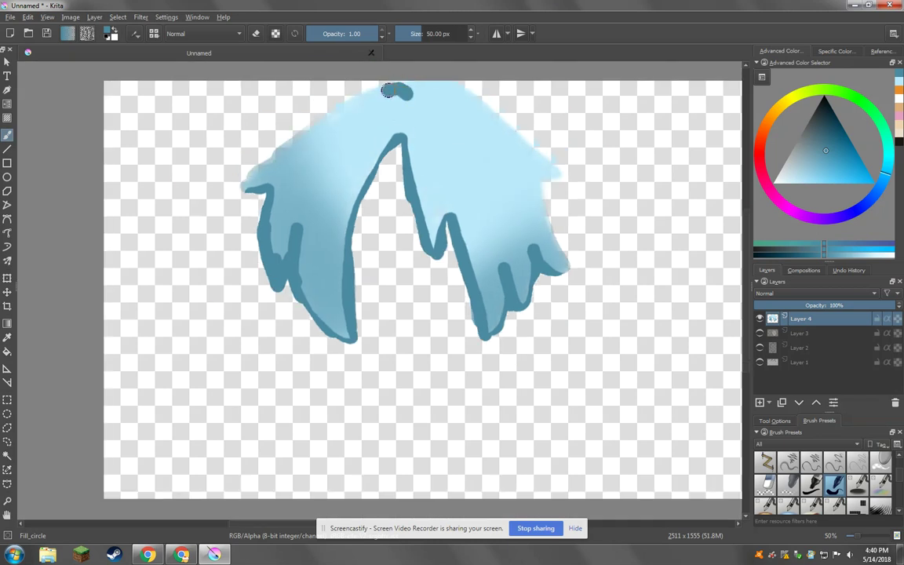
{"action": "key", "text": "ctrl+z"}
{"action": "left_click_drag", "start_coordinate": [834, 191], "coordinate": [708, 162]}
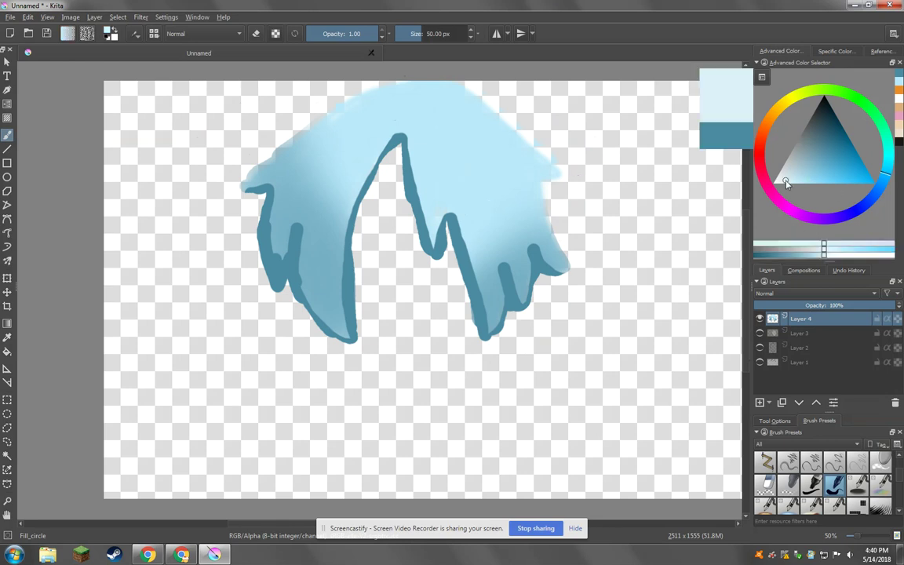
Reselect the hair and switch to the Airbrush_linear brush from the pop-up palette
{"action": "left_click", "coordinate": [118, 16]}
{"action": "left_click", "coordinate": [118, 51]}
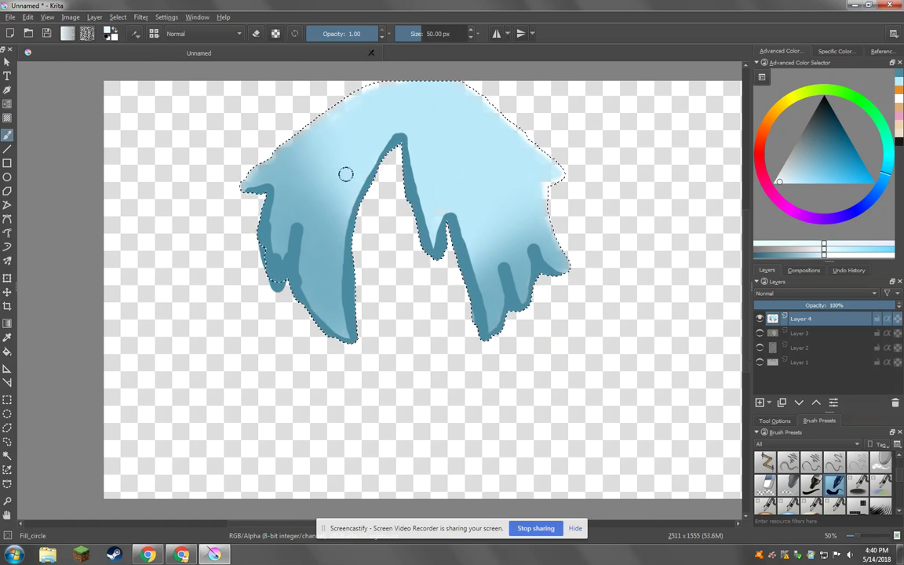
{"action": "right_click", "coordinate": [213, 171]}
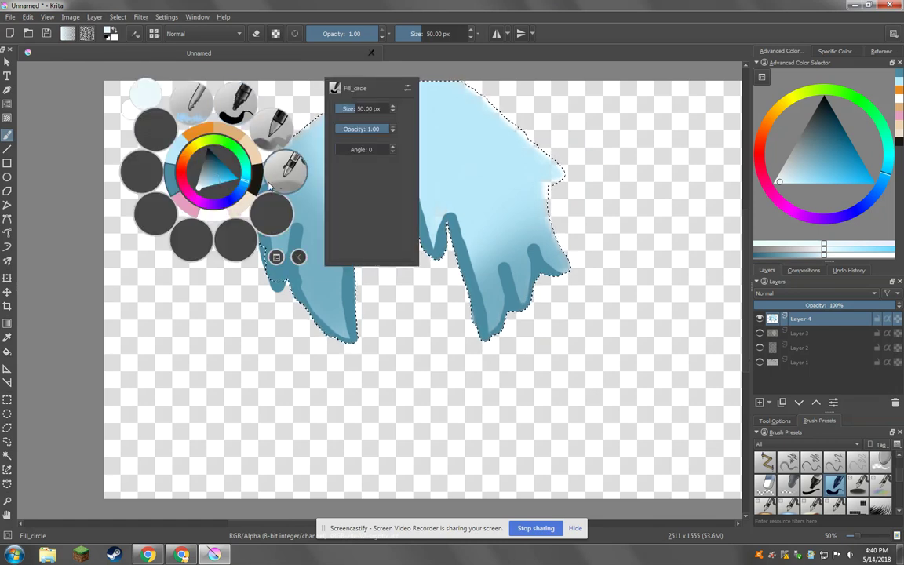
{"action": "left_click", "coordinate": [287, 176]}
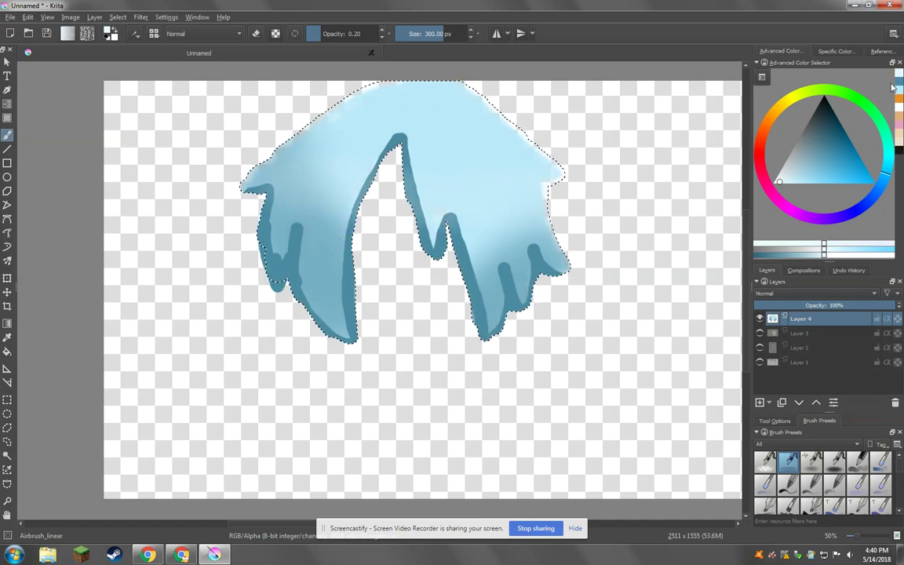
Airbrush darker blue shading onto the hair's left lobe and central crest
{"action": "left_click", "coordinate": [896, 87]}
{"action": "mouse_move", "coordinate": [332, 172]}
{"action": "left_mouse_down"}
{"action": "mouse_move", "coordinate": [313, 272]}
{"action": "mouse_move", "coordinate": [302, 187]}
{"action": "left_mouse_up"}
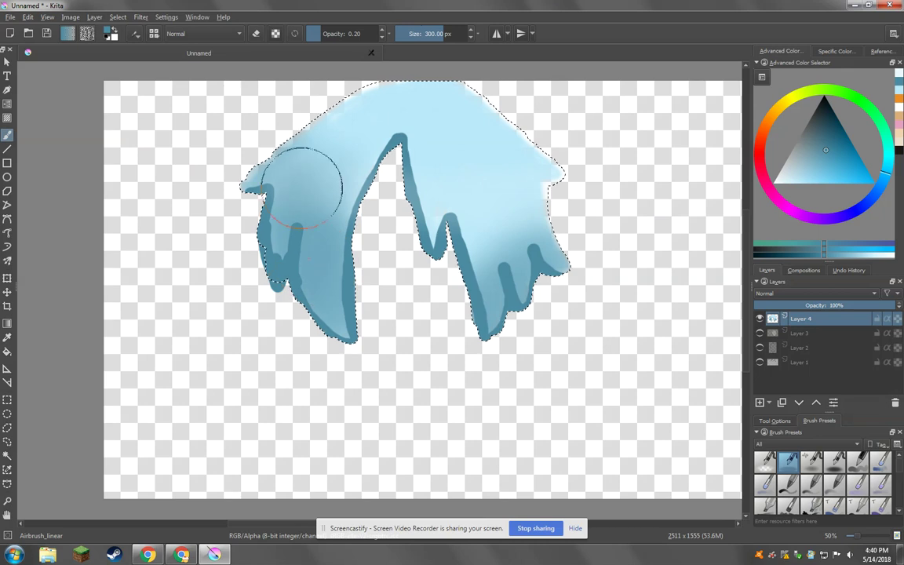
{"action": "mouse_move", "coordinate": [343, 237]}
{"action": "left_mouse_down"}
{"action": "mouse_move", "coordinate": [419, 139]}
{"action": "mouse_move", "coordinate": [383, 111]}
{"action": "mouse_move", "coordinate": [333, 125]}
{"action": "mouse_move", "coordinate": [383, 131]}
{"action": "mouse_move", "coordinate": [352, 210]}
{"action": "mouse_move", "coordinate": [339, 307]}
{"action": "left_mouse_up"}
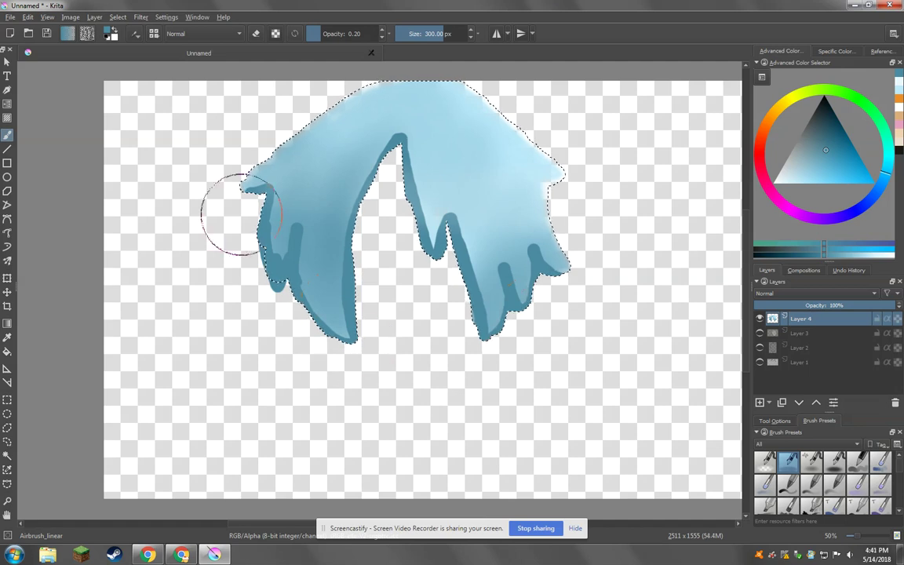
{"action": "right_click", "coordinate": [181, 209]}
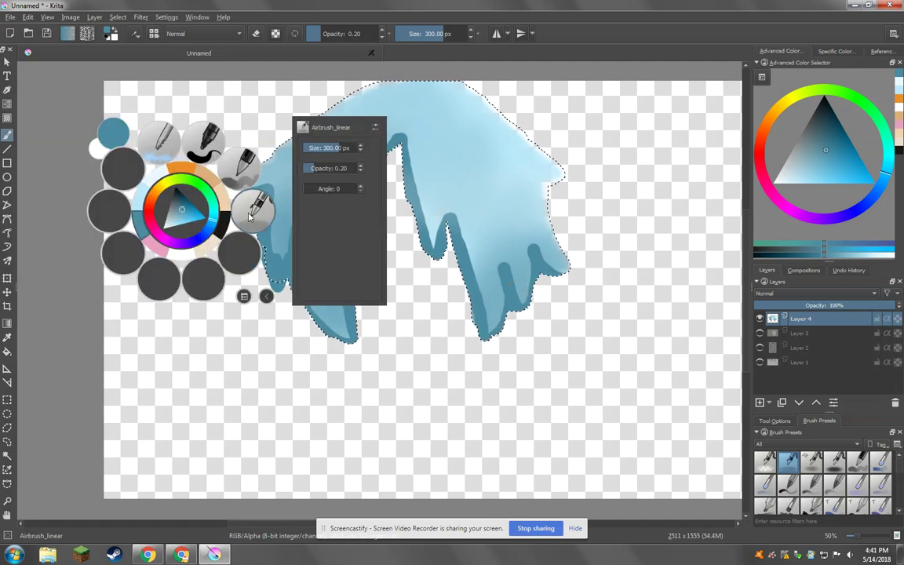
Paint a white Fill_circle band across the hair to its right edge
{"action": "left_click", "coordinate": [251, 217]}
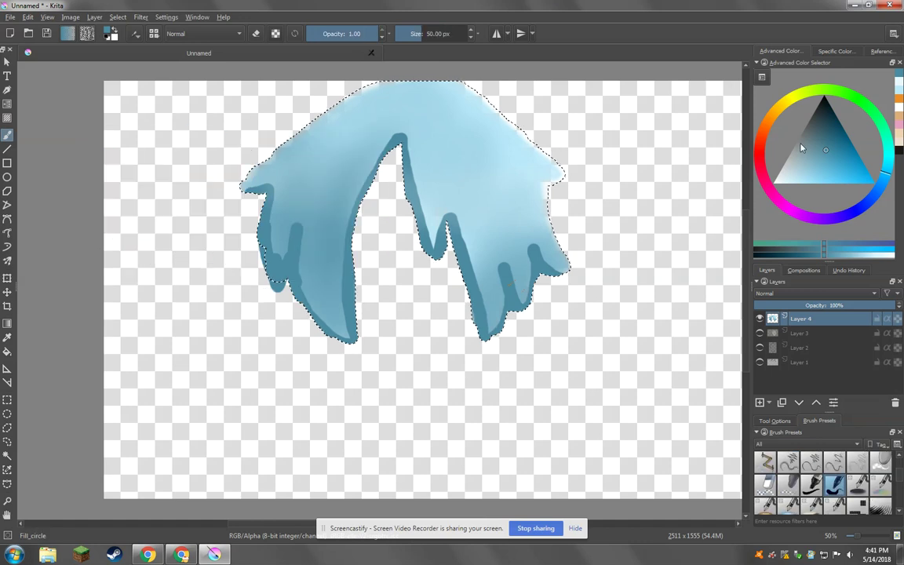
{"action": "mouse_move", "coordinate": [247, 166]}
{"action": "left_mouse_down"}
{"action": "mouse_move", "coordinate": [566, 160]}
{"action": "mouse_move", "coordinate": [444, 178]}
{"action": "mouse_move", "coordinate": [257, 169]}
{"action": "left_mouse_up"}
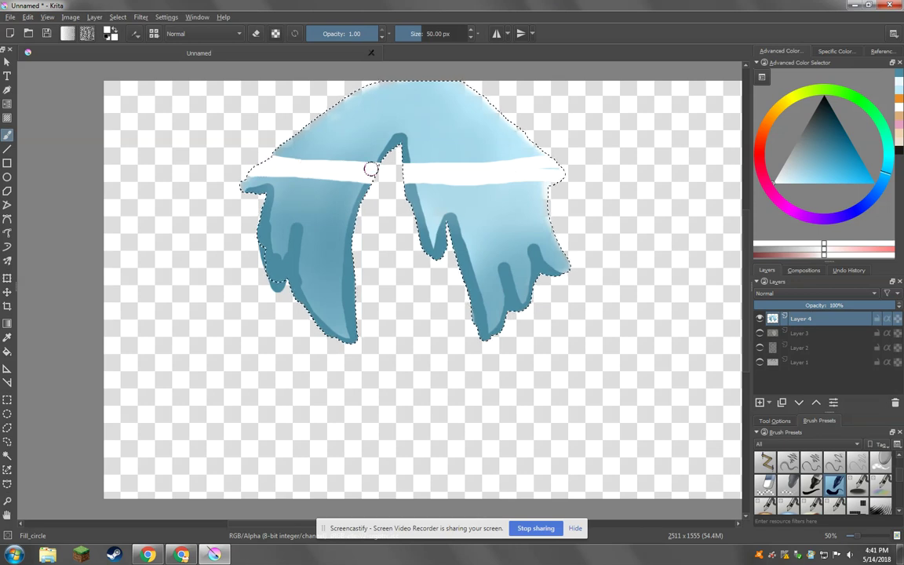
{"action": "left_click_drag", "start_coordinate": [550, 163], "coordinate": [576, 188]}
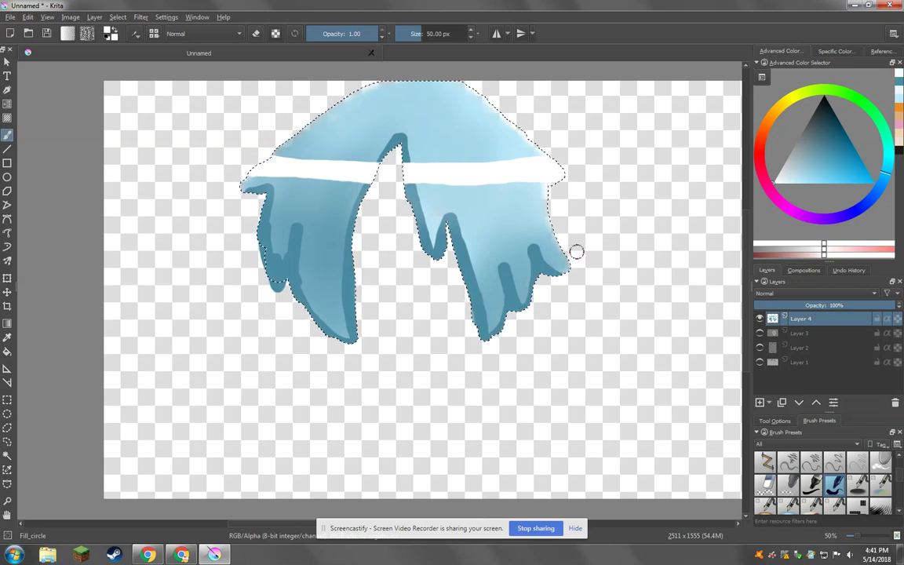
Deselect the hair and make Layer 3 with the face visible
{"action": "left_click", "coordinate": [118, 16]}
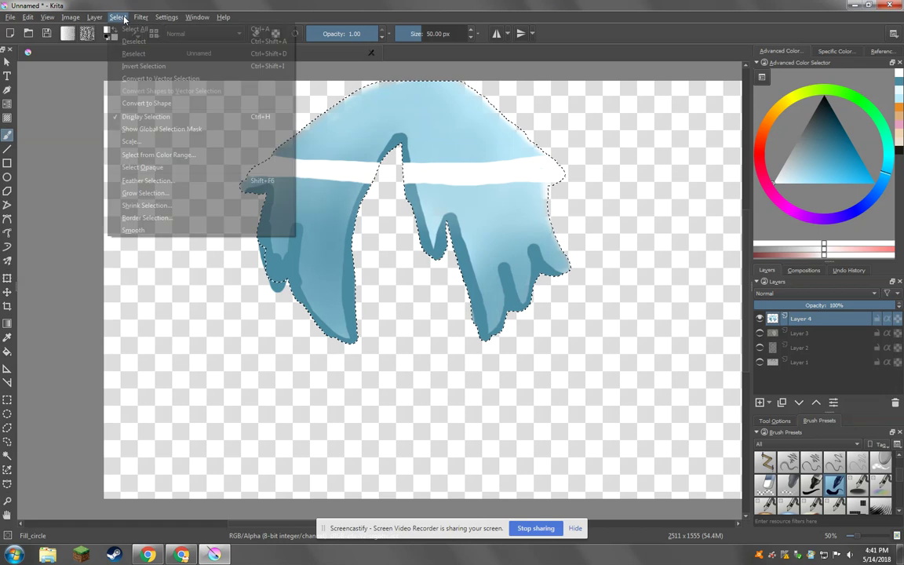
{"action": "left_click", "coordinate": [134, 37]}
{"action": "left_click", "coordinate": [760, 334]}
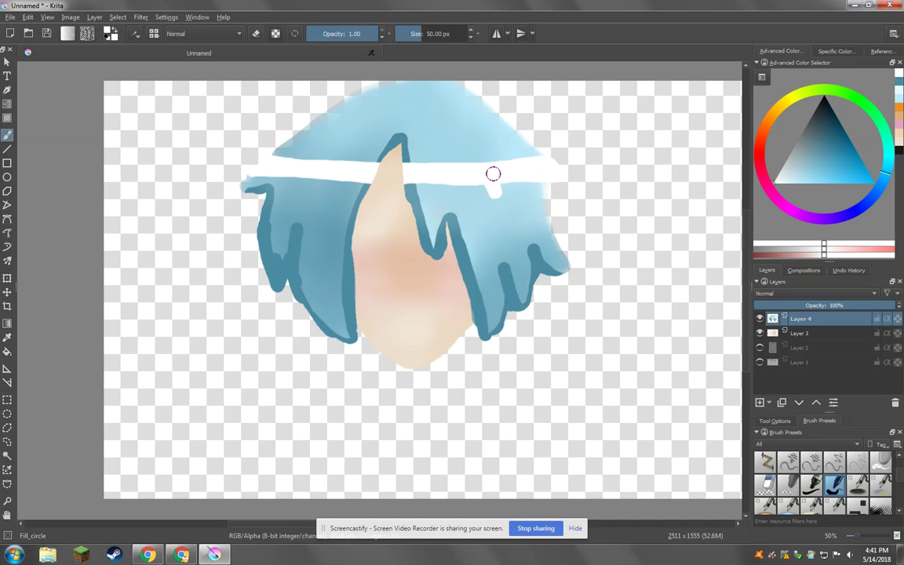
Paint white drips along the band's middle, right and left sides, then reselect the hair
{"action": "mouse_move", "coordinate": [480, 148]}
{"action": "left_mouse_down"}
{"action": "mouse_move", "coordinate": [495, 181]}
{"action": "mouse_move", "coordinate": [446, 150]}
{"action": "left_mouse_up"}
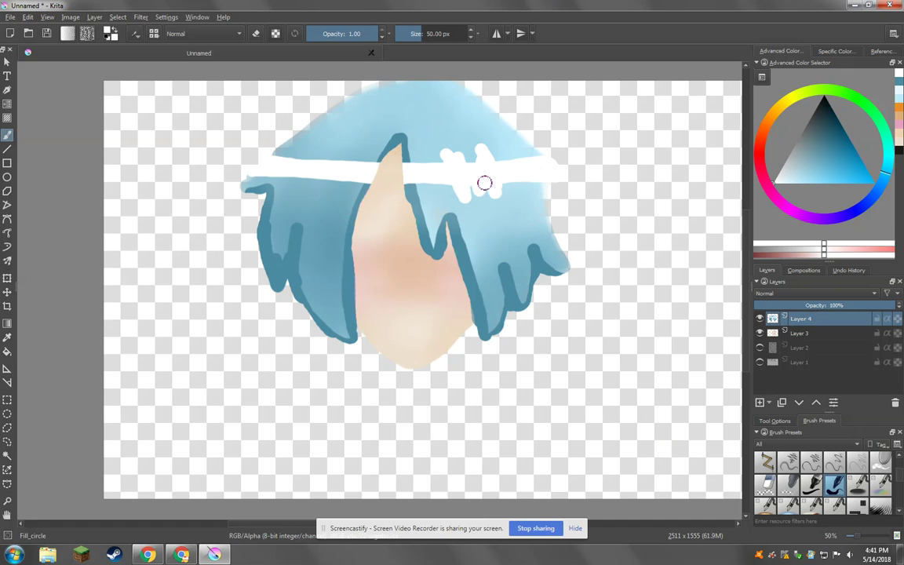
{"action": "mouse_move", "coordinate": [484, 182]}
{"action": "left_mouse_down"}
{"action": "mouse_move", "coordinate": [521, 188]}
{"action": "mouse_move", "coordinate": [518, 153]}
{"action": "left_mouse_up"}
{"action": "mouse_move", "coordinate": [353, 165]}
{"action": "left_mouse_down"}
{"action": "mouse_move", "coordinate": [339, 155]}
{"action": "mouse_move", "coordinate": [303, 187]}
{"action": "mouse_move", "coordinate": [298, 163]}
{"action": "mouse_move", "coordinate": [266, 172]}
{"action": "mouse_move", "coordinate": [289, 148]}
{"action": "mouse_move", "coordinate": [261, 176]}
{"action": "mouse_move", "coordinate": [327, 206]}
{"action": "left_mouse_up"}
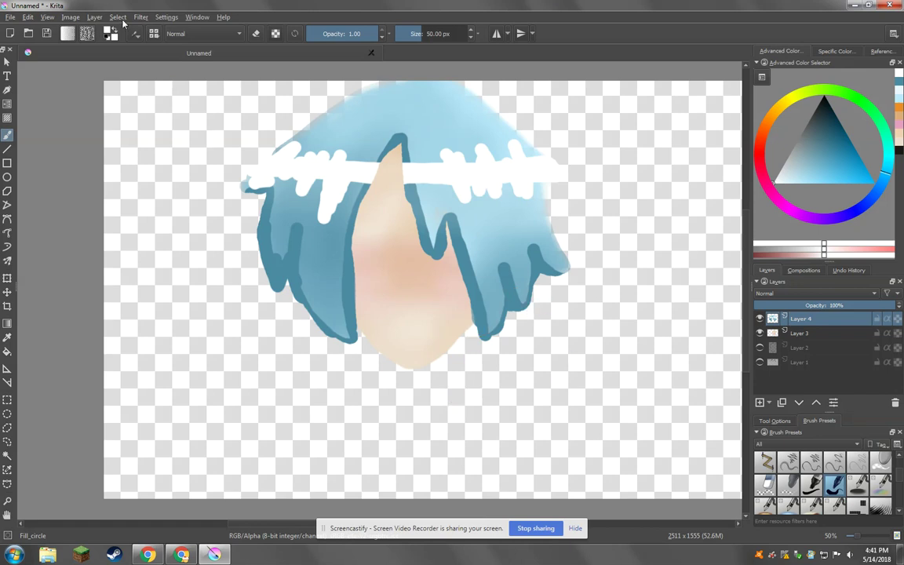
{"action": "left_click", "coordinate": [118, 16]}
{"action": "left_click", "coordinate": [120, 49]}
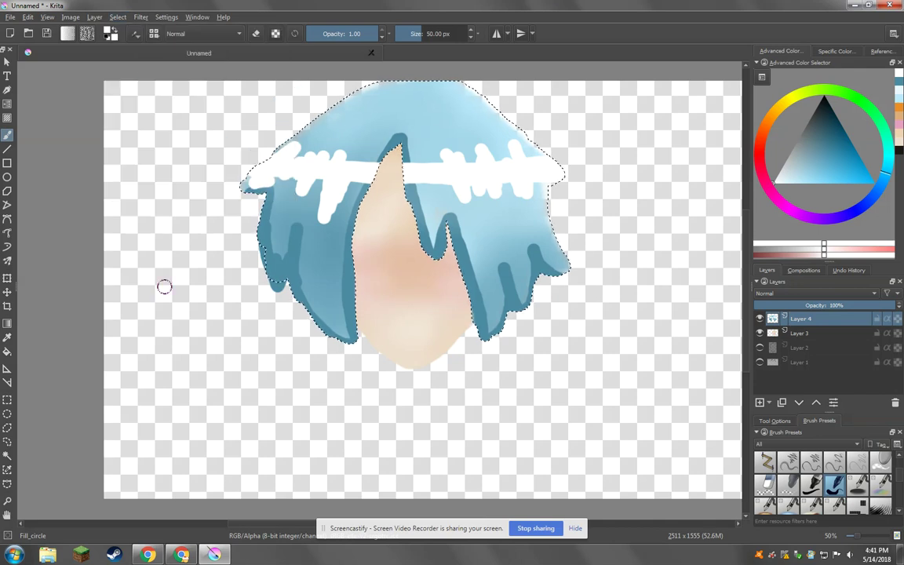
Pick a medium-dark blue and add strand strokes on the left hair and along the crown's top
{"action": "left_click", "coordinate": [899, 85]}
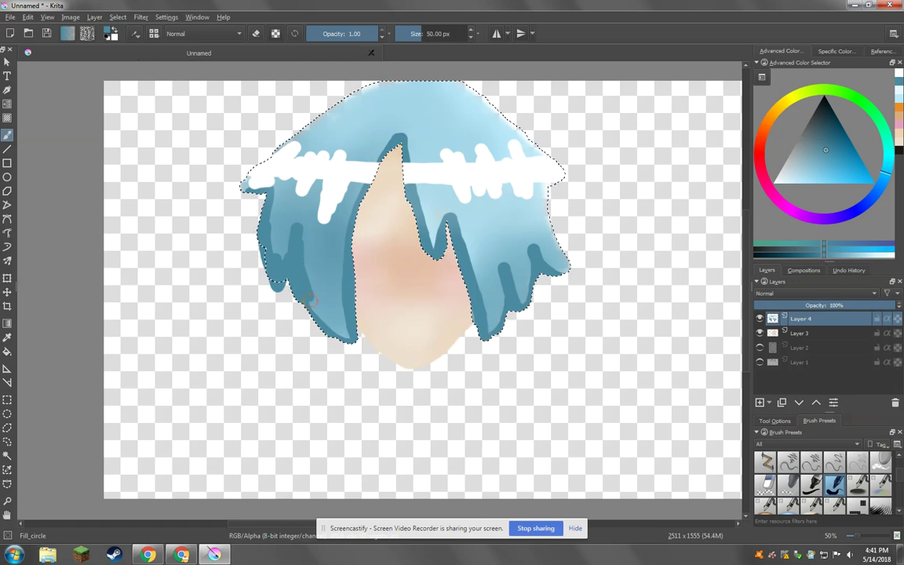
{"action": "left_click_drag", "start_coordinate": [292, 224], "coordinate": [295, 282]}
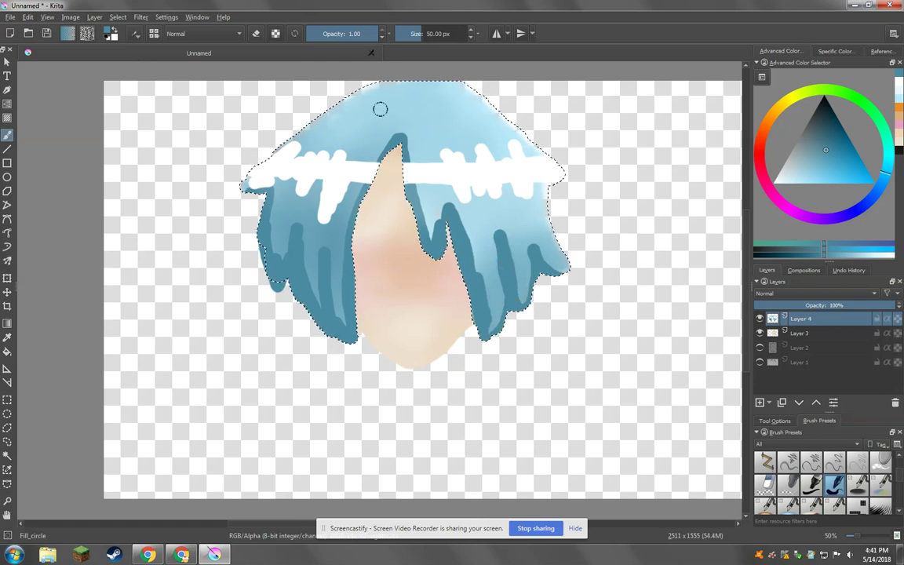
{"action": "mouse_move", "coordinate": [390, 89]}
{"action": "left_mouse_down"}
{"action": "mouse_move", "coordinate": [408, 79]}
{"action": "mouse_move", "coordinate": [402, 100]}
{"action": "mouse_move", "coordinate": [490, 92]}
{"action": "left_mouse_up"}
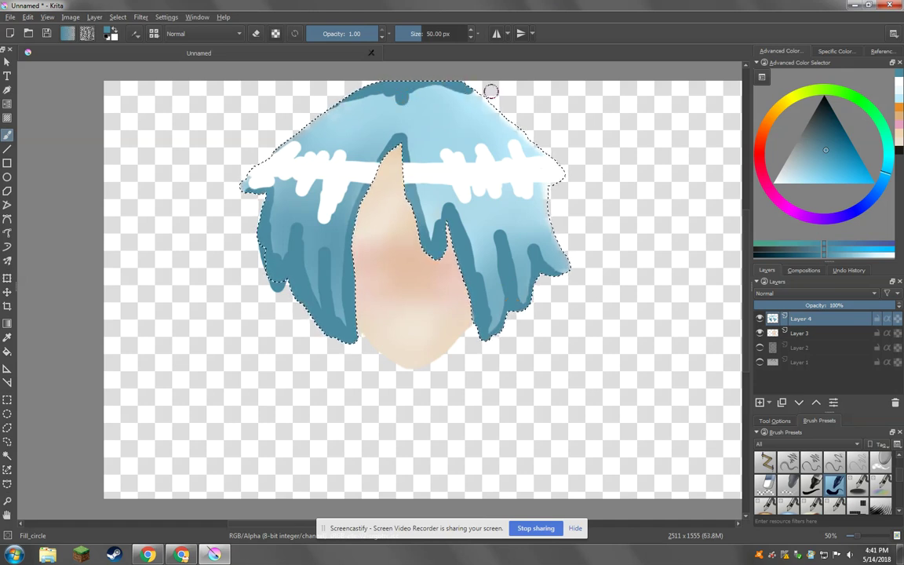
{"action": "scroll", "coordinate": [616, 177], "scroll_direction": "down", "scroll_amount": 3}
{"action": "scroll", "coordinate": [628, 196], "scroll_direction": "up", "scroll_amount": 2}
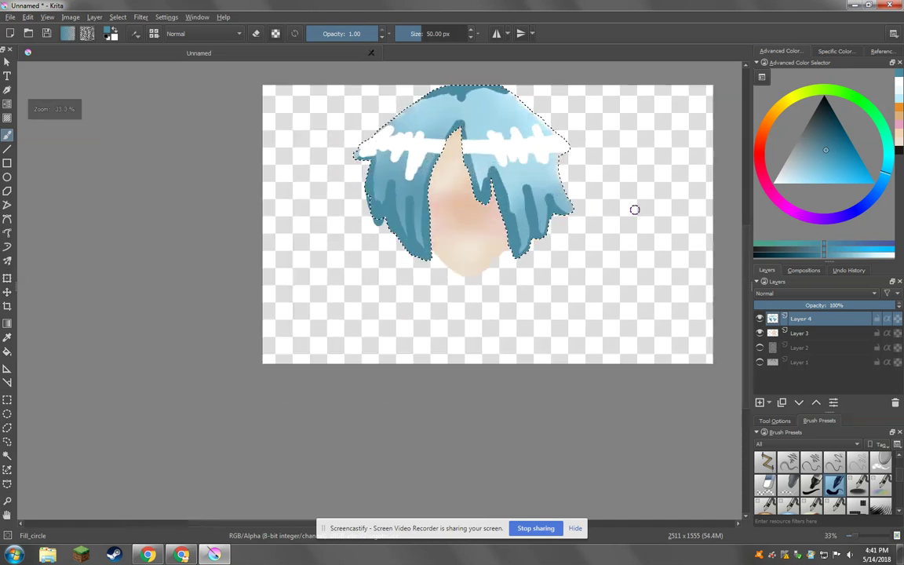
{"action": "scroll", "coordinate": [612, 206], "scroll_direction": "up", "scroll_amount": 1}
{"action": "scroll", "coordinate": [333, 121], "scroll_direction": "down", "scroll_amount": 1}
{"action": "scroll", "coordinate": [444, 151], "scroll_direction": "up", "scroll_amount": 2}
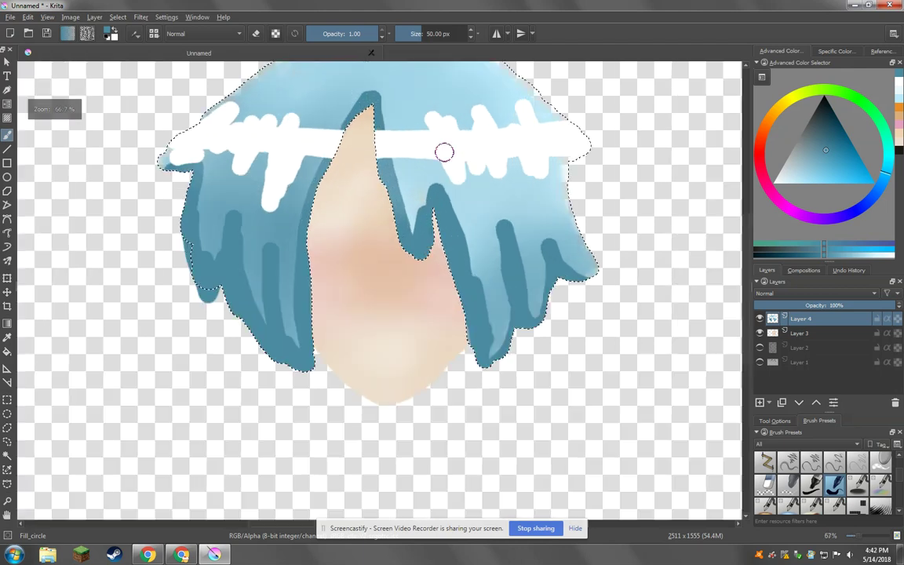
Drop the hair selection, restore the selection around the face, and return to the brush
{"action": "left_click", "coordinate": [117, 17]}
{"action": "left_click", "coordinate": [142, 38]}
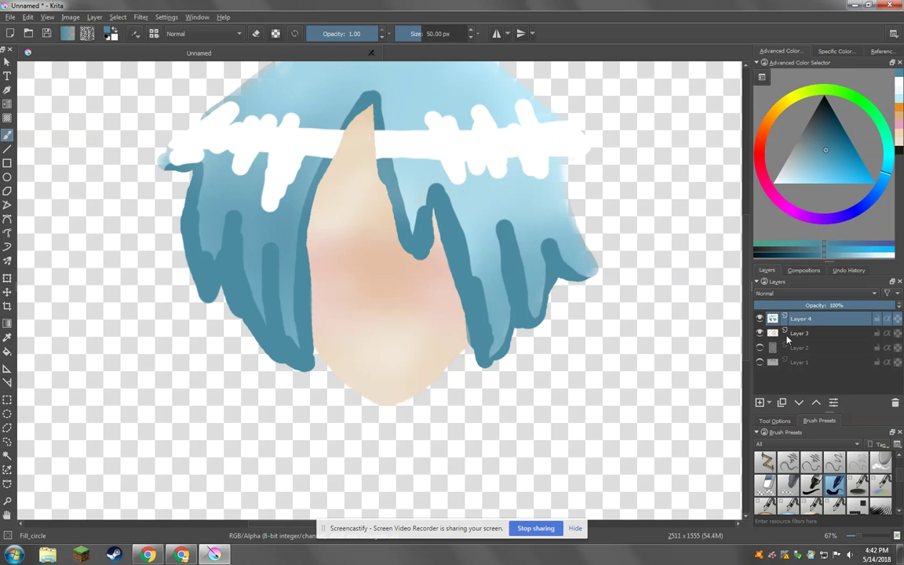
{"action": "left_click", "coordinate": [801, 333]}
{"action": "left_click", "coordinate": [126, 19]}
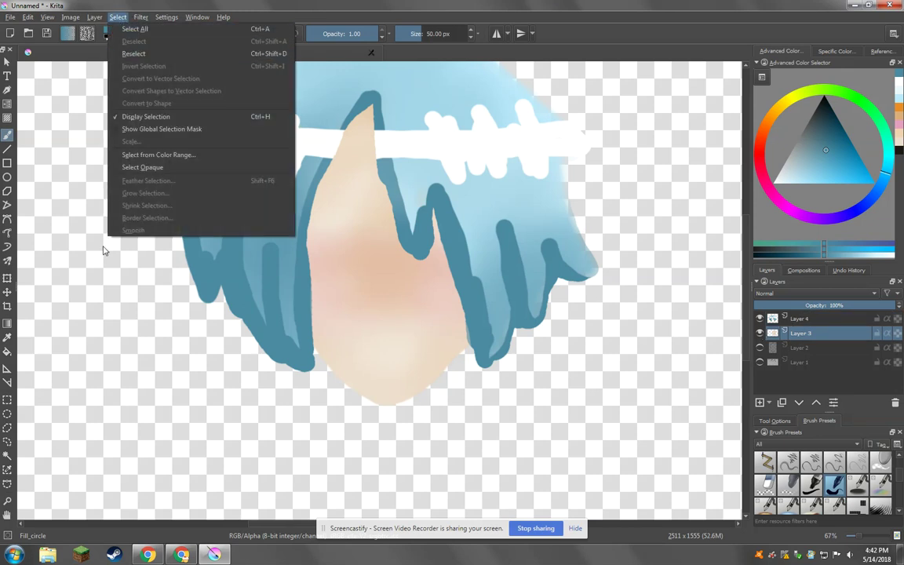
{"action": "left_click", "coordinate": [63, 322]}
{"action": "left_click", "coordinate": [7, 455]}
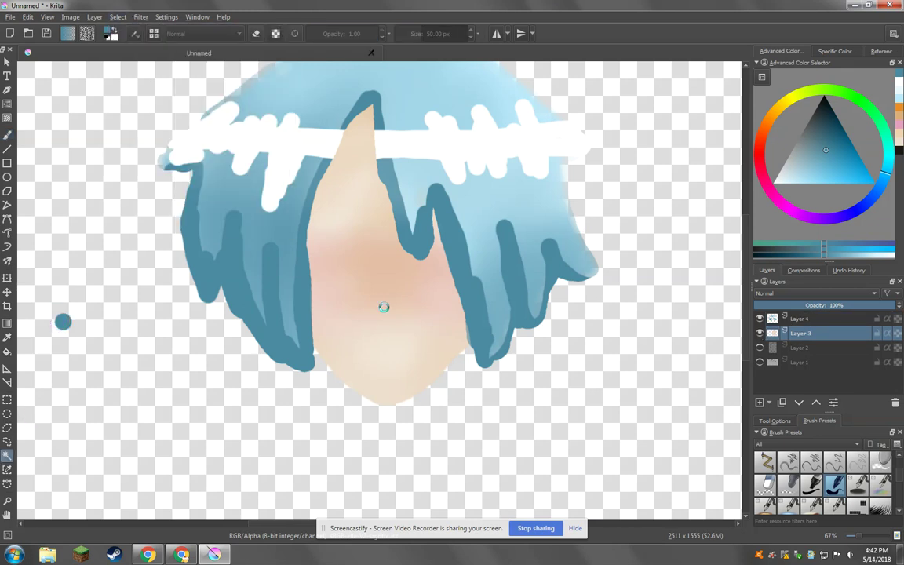
{"action": "left_click", "coordinate": [7, 135]}
Brush tan shadow along the hair edges on the face, redoing it in a lighter peach
{"action": "left_click", "coordinate": [898, 114]}
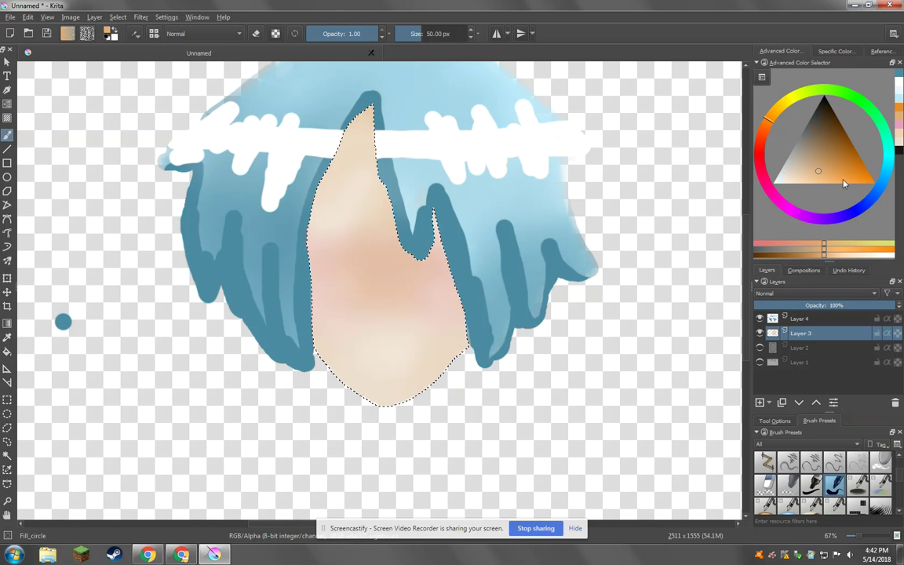
{"action": "left_click", "coordinate": [371, 114], "text": "ctrl"}
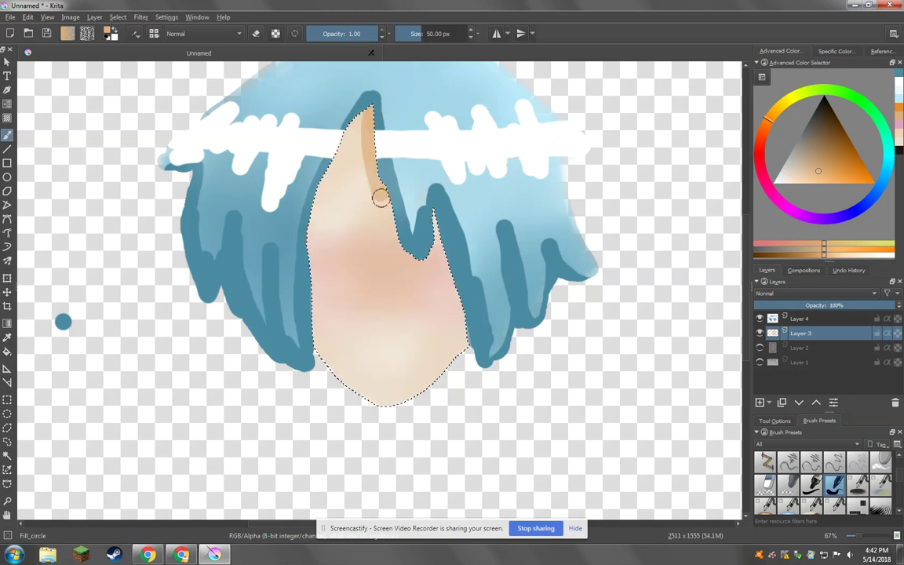
{"action": "left_click_drag", "start_coordinate": [380, 198], "coordinate": [462, 343]}
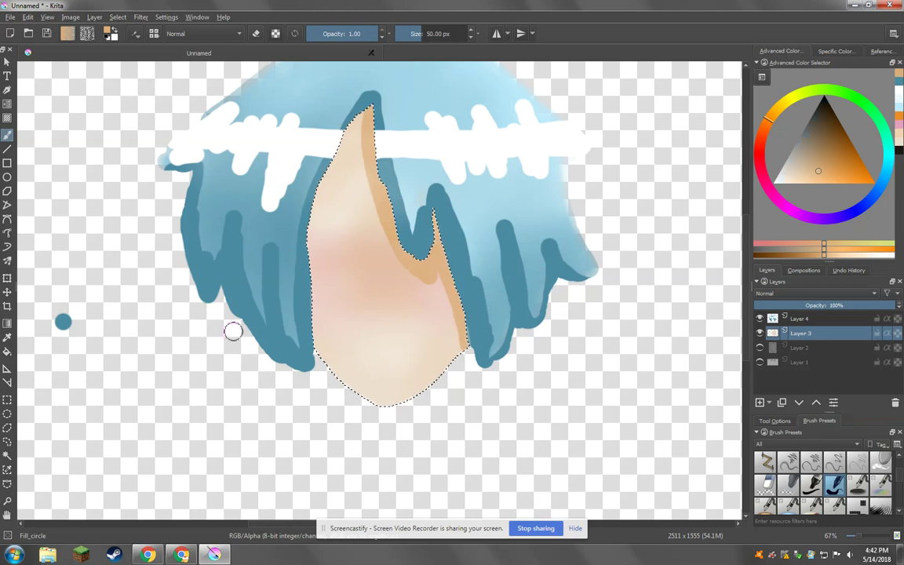
{"action": "key", "text": "ctrl+z"}
{"action": "key", "text": "ctrl+z"}
{"action": "key", "text": "ctrl+z"}
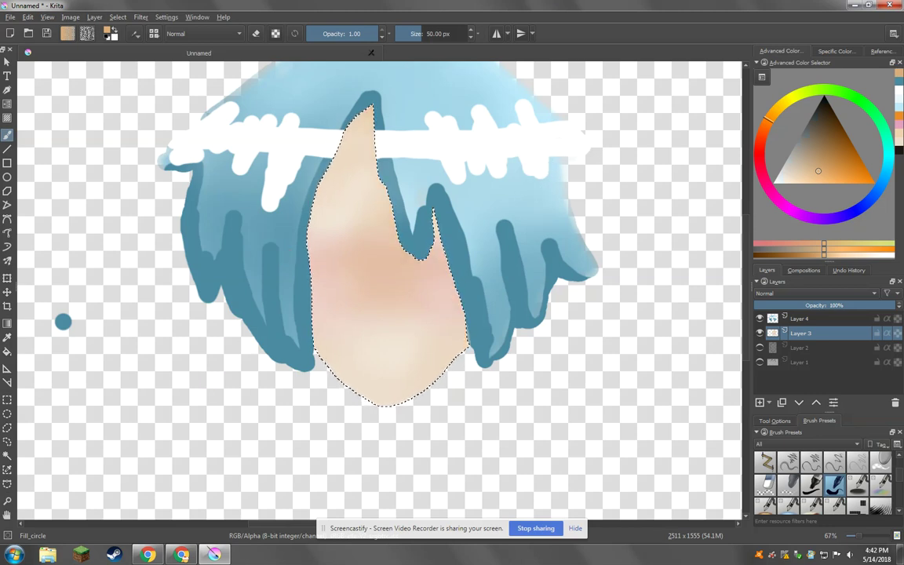
{"action": "left_click", "coordinate": [900, 140]}
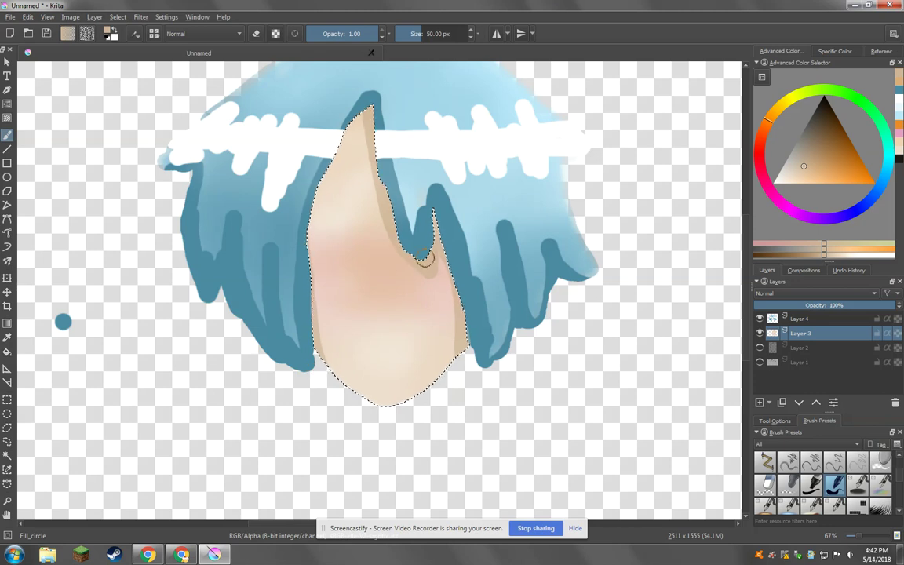
{"action": "scroll", "coordinate": [509, 285], "scroll_direction": "down", "scroll_amount": 3}
{"action": "scroll", "coordinate": [149, 173], "scroll_direction": "up", "scroll_amount": 2}
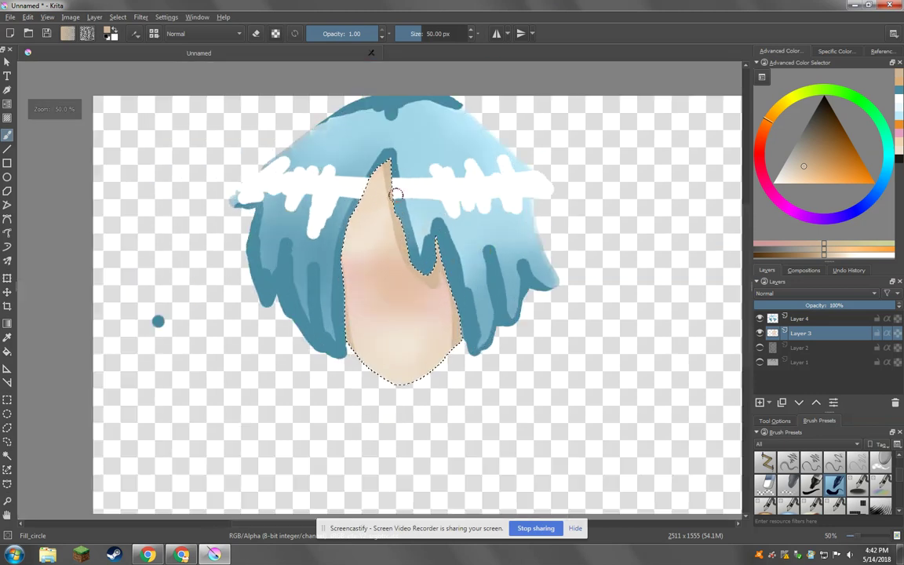
Toggle the brush's erasing mode and clear the selection around the face
{"action": "left_click", "coordinate": [118, 16]}
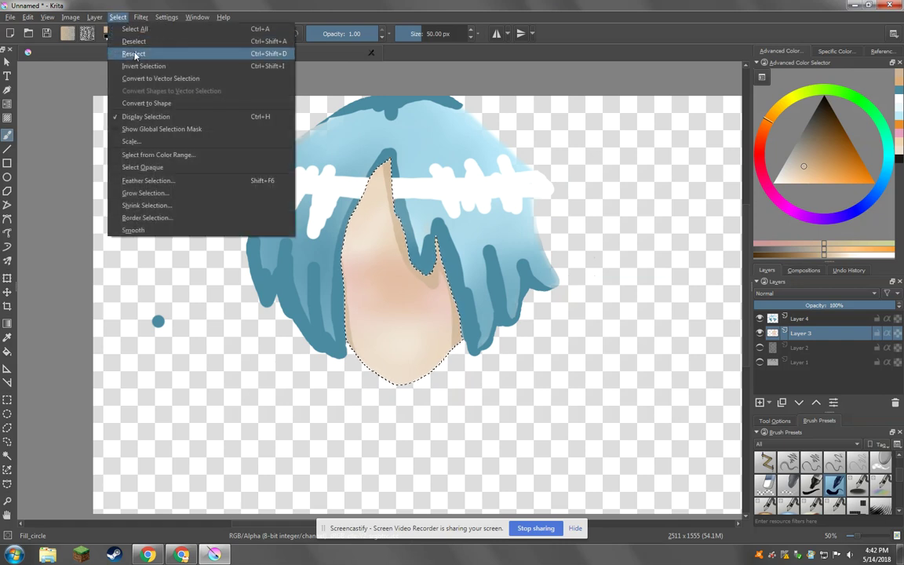
{"action": "left_click", "coordinate": [110, 15]}
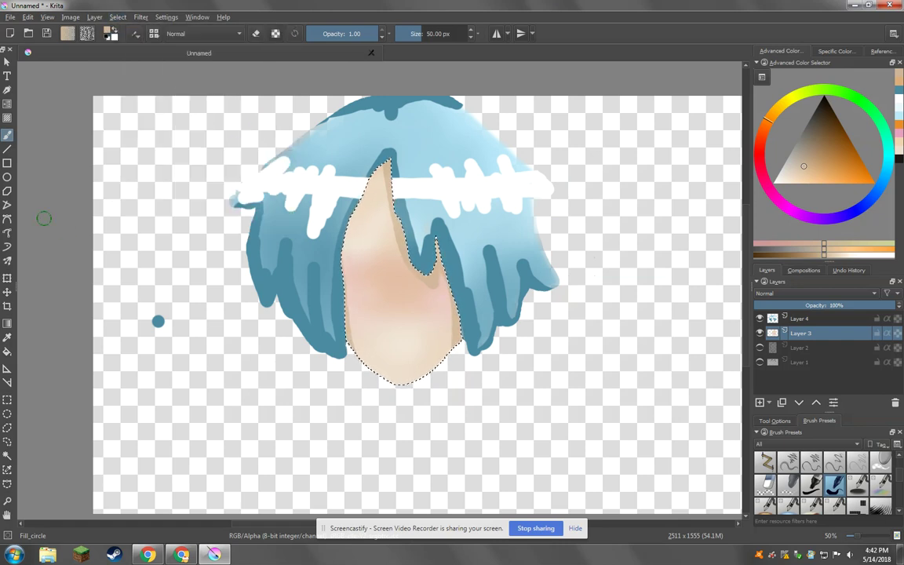
{"action": "left_click", "coordinate": [256, 33]}
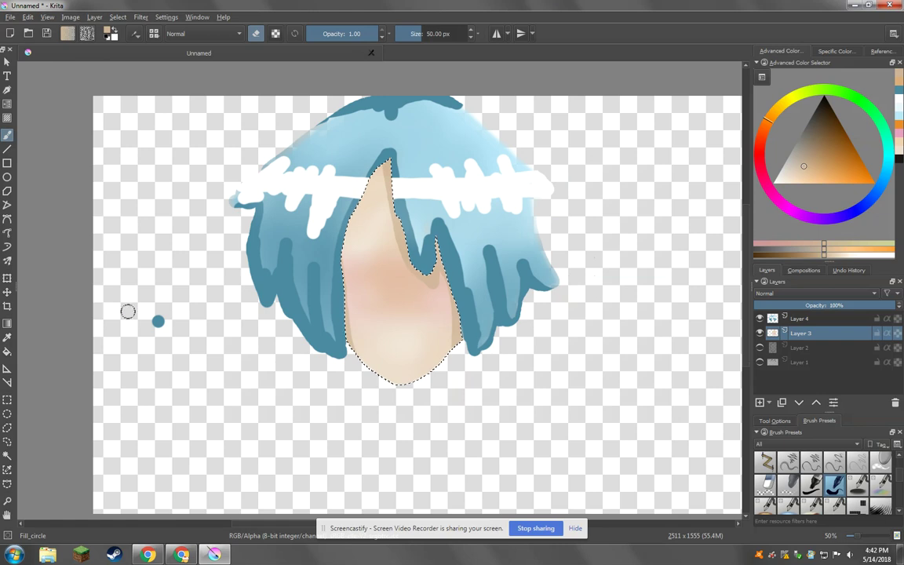
{"action": "left_click", "coordinate": [118, 17]}
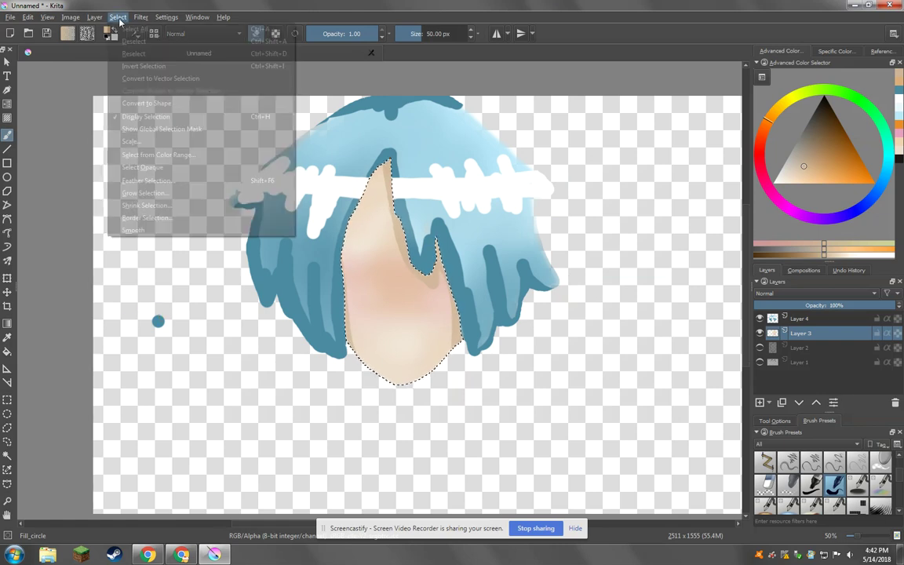
{"action": "left_click", "coordinate": [124, 42]}
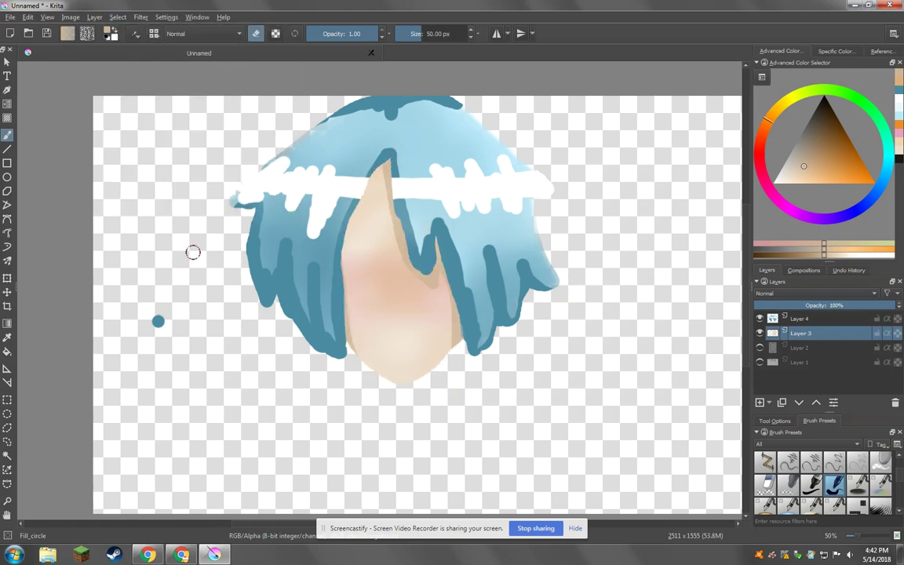
{"action": "scroll", "coordinate": [197, 255], "scroll_direction": "down", "scroll_amount": 2}
{"action": "scroll", "coordinate": [183, 246], "scroll_direction": "up", "scroll_amount": 3}
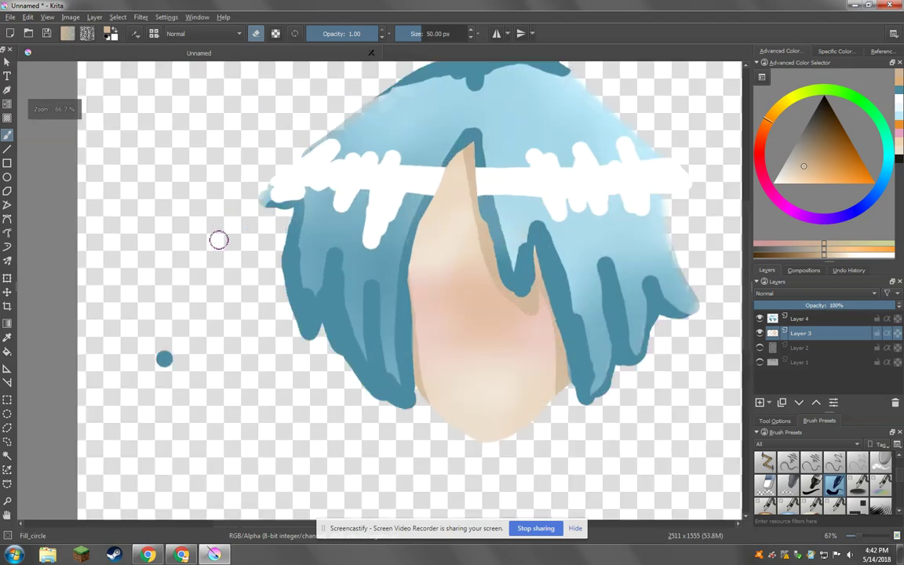
Move up to Layer 4 and shrink the brush to 11.47 px
{"action": "right_click", "coordinate": [194, 222]}
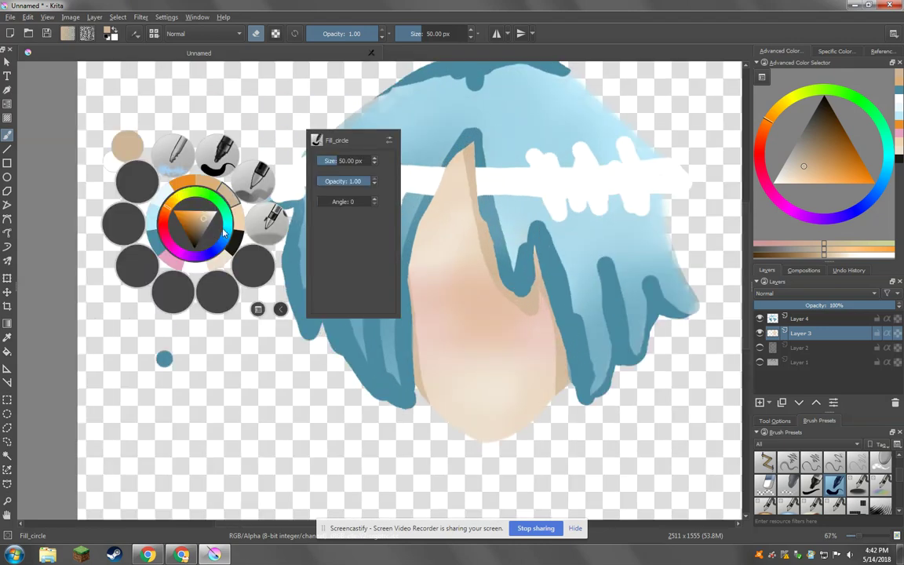
{"action": "left_click", "coordinate": [219, 161]}
{"action": "key", "text": "Page_Up"}
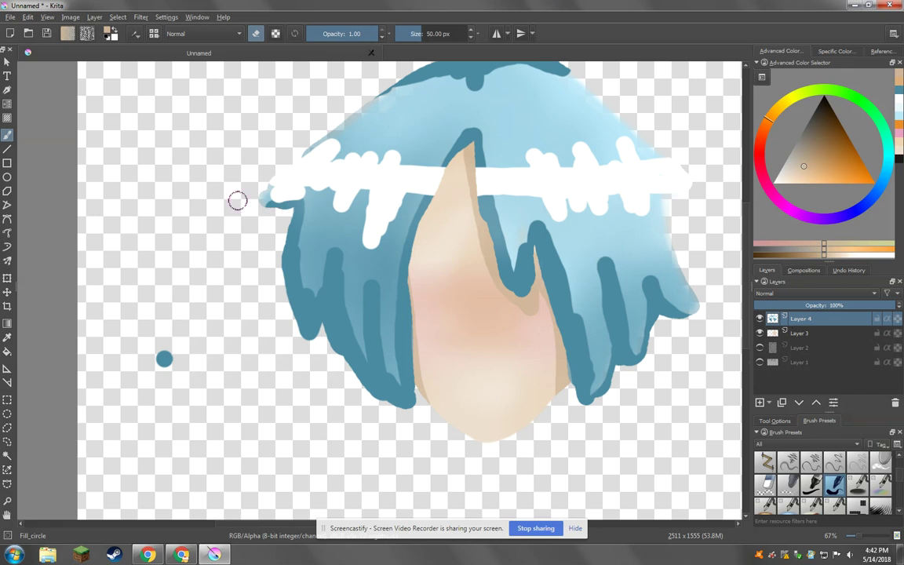
{"action": "right_click", "coordinate": [213, 208]}
{"action": "left_click", "coordinate": [208, 160]}
{"action": "left_click", "coordinate": [413, 35]}
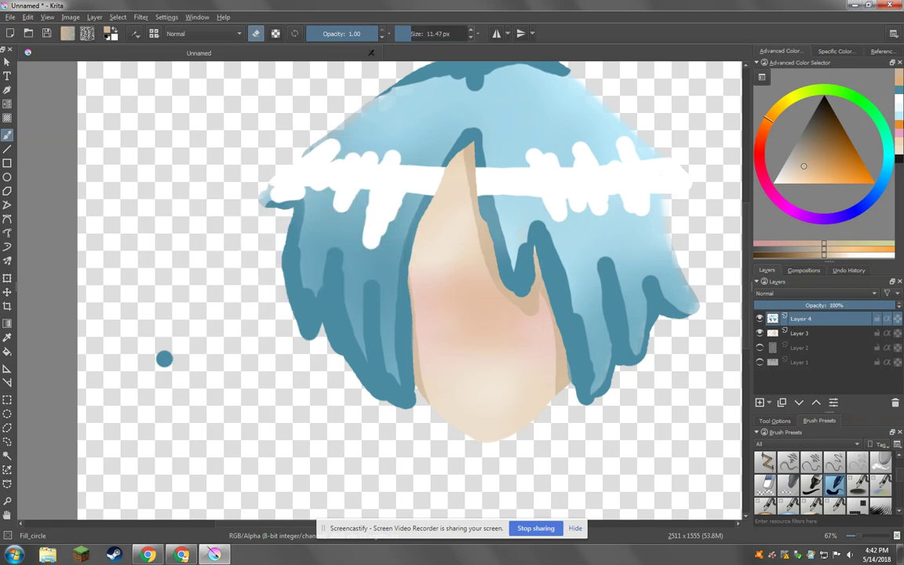
Pick a medium blue, test a thin stroke along a hair strand, then undo it
{"action": "left_click", "coordinate": [486, 262], "text": "ctrl"}
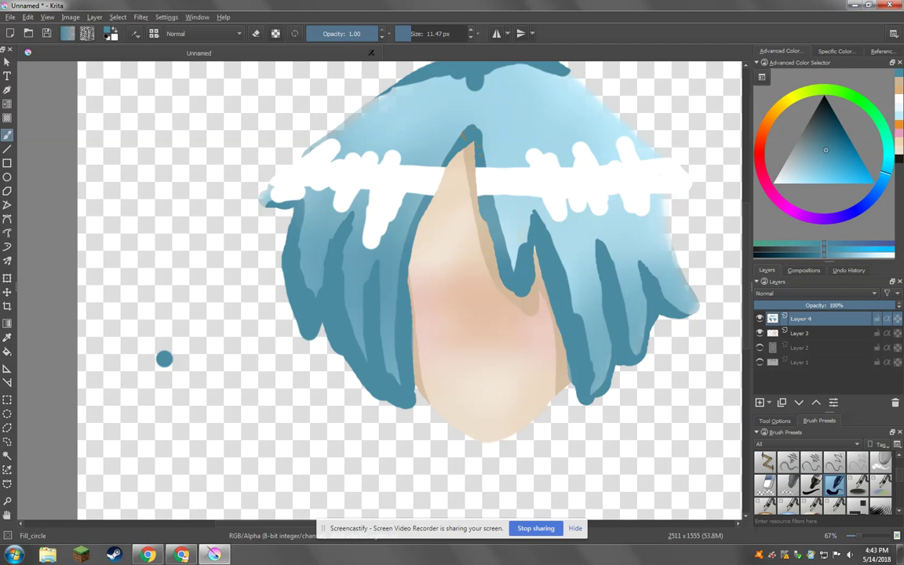
{"action": "left_click_drag", "start_coordinate": [379, 357], "coordinate": [399, 395]}
{"action": "key", "text": "ctrl+z"}
{"action": "scroll", "coordinate": [420, 333], "scroll_direction": "down", "scroll_amount": 4}
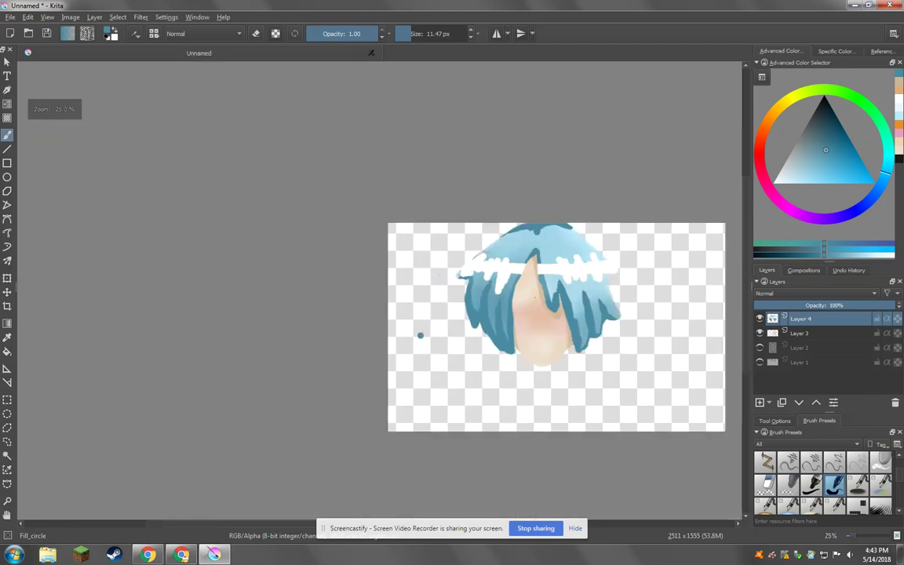
{"action": "scroll", "coordinate": [395, 343], "scroll_direction": "up", "scroll_amount": 1}
{"action": "scroll", "coordinate": [513, 276], "scroll_direction": "up", "scroll_amount": 2}
{"action": "scroll", "coordinate": [496, 300], "scroll_direction": "up", "scroll_amount": 2}
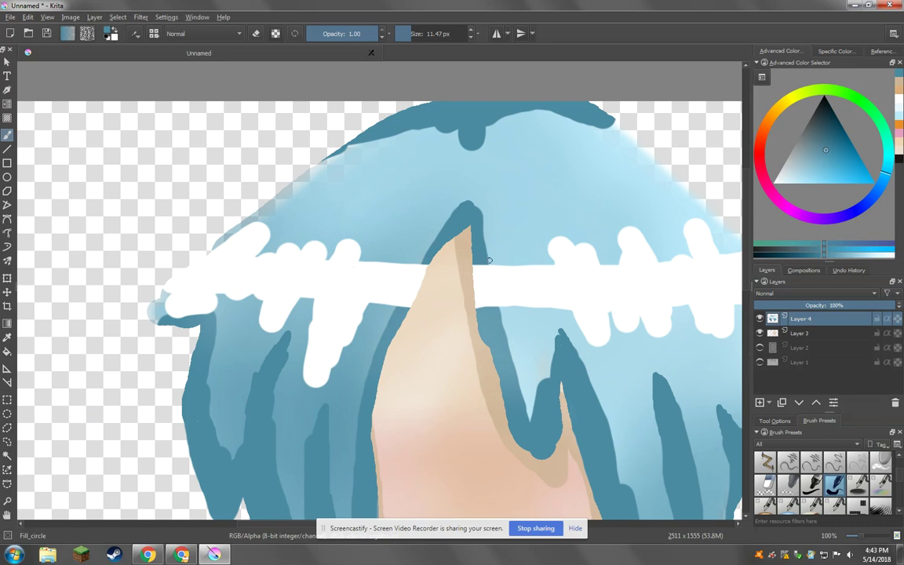
Sample the hair's light blue with the Color Sampler and make a brush stroke
{"action": "left_click", "coordinate": [7, 342]}
{"action": "left_click", "coordinate": [303, 226]}
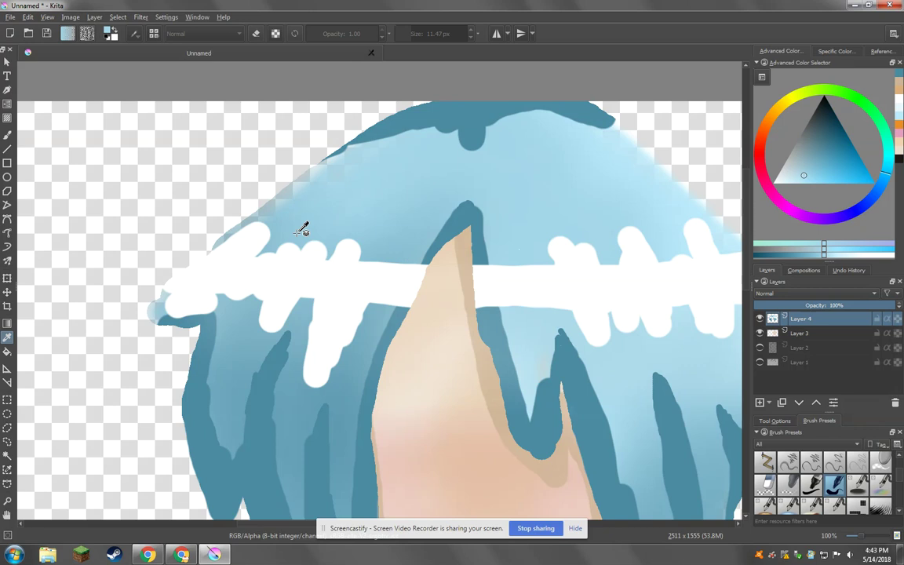
{"action": "left_click", "coordinate": [7, 134]}
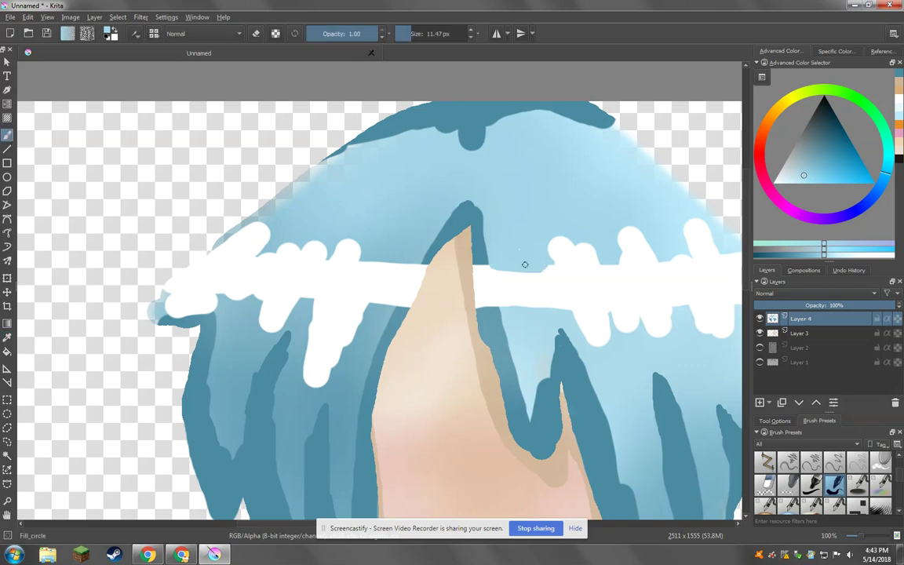
{"action": "mouse_move", "coordinate": [525, 264]}
{"action": "left_mouse_down"}
{"action": "mouse_move", "coordinate": [374, 275]}
{"action": "mouse_move", "coordinate": [389, 261]}
{"action": "mouse_move", "coordinate": [410, 266]}
{"action": "mouse_move", "coordinate": [365, 257]}
{"action": "left_mouse_up"}
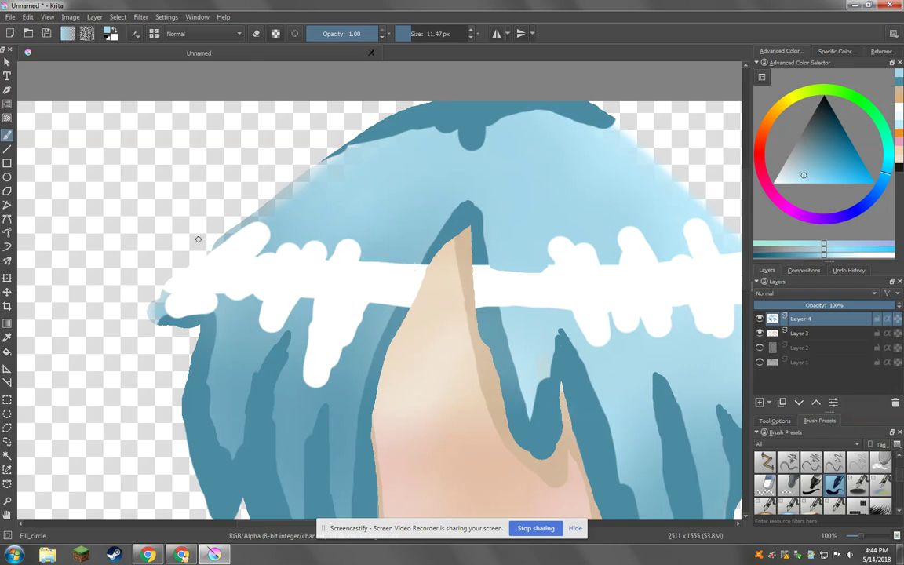
Resample a slightly different light blue from the hair's crown
{"action": "left_click", "coordinate": [7, 336]}
{"action": "left_click", "coordinate": [348, 228]}
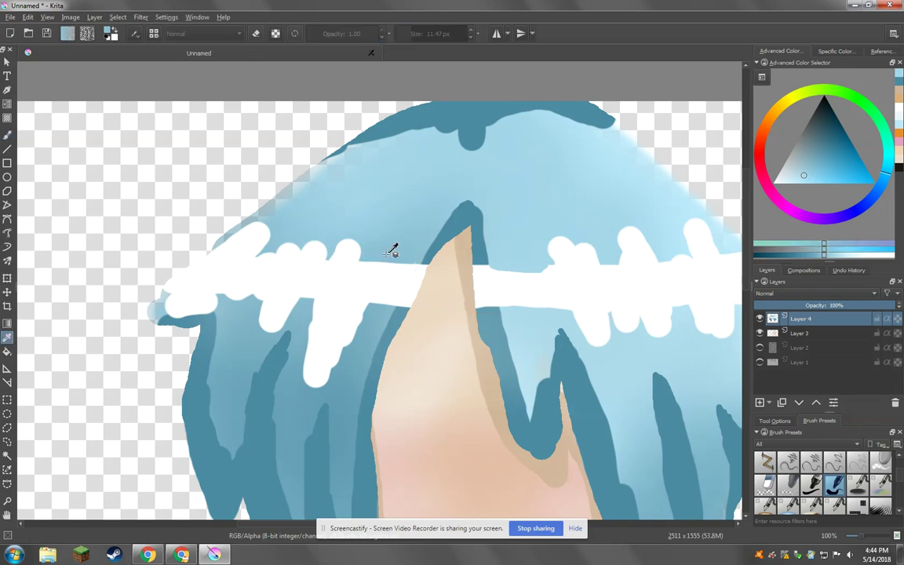
{"action": "left_click", "coordinate": [395, 244]}
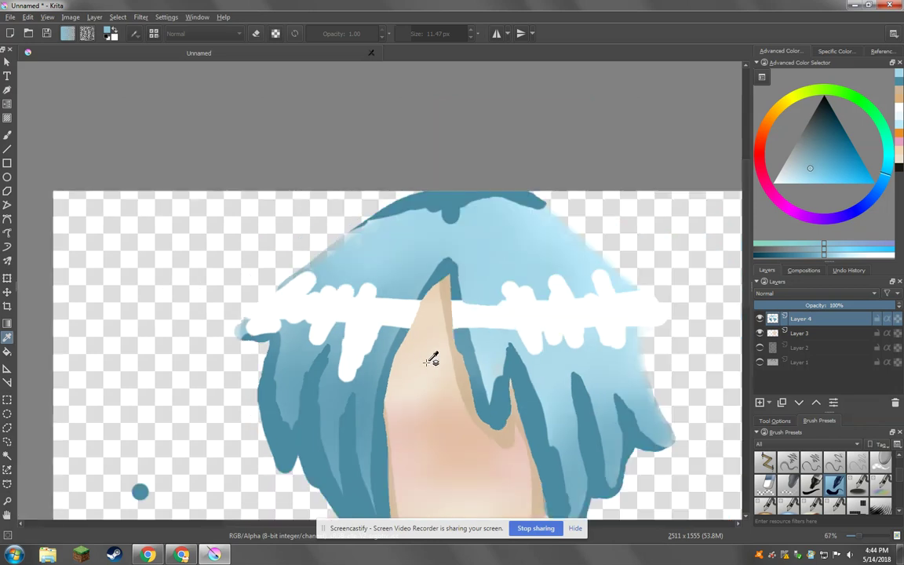
{"action": "scroll", "coordinate": [429, 355], "scroll_direction": "down", "scroll_amount": 3}
{"action": "scroll", "coordinate": [457, 439], "scroll_direction": "down", "scroll_amount": 3}
{"action": "scroll", "coordinate": [454, 455], "scroll_direction": "up", "scroll_amount": 3}
{"action": "scroll", "coordinate": [441, 446], "scroll_direction": "up", "scroll_amount": 1}
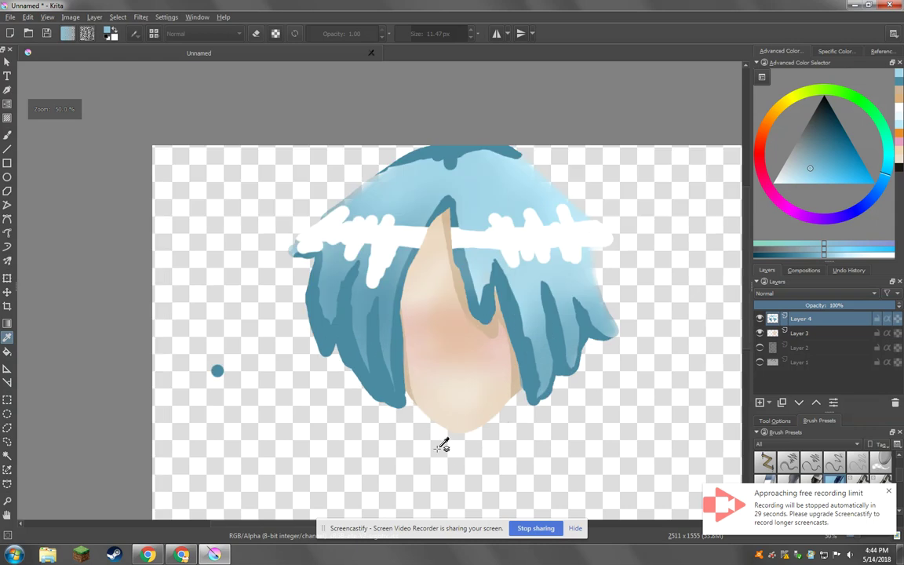
{"action": "scroll", "coordinate": [470, 458], "scroll_direction": "up", "scroll_amount": 1}
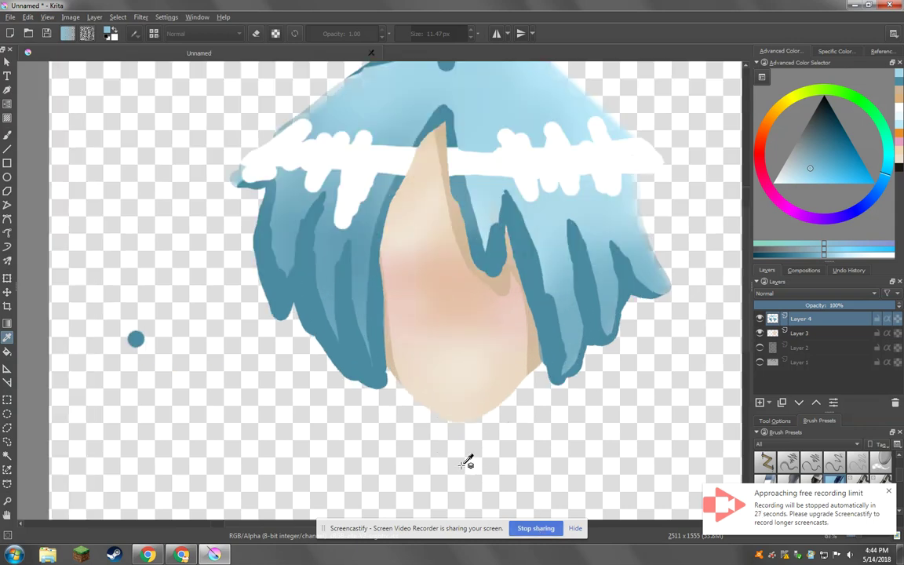
{"action": "scroll", "coordinate": [282, 379], "scroll_direction": "up", "scroll_amount": 1}
{"action": "scroll", "coordinate": [420, 371], "scroll_direction": "down", "scroll_amount": 1}
{"action": "scroll", "coordinate": [437, 452], "scroll_direction": "down", "scroll_amount": 1}
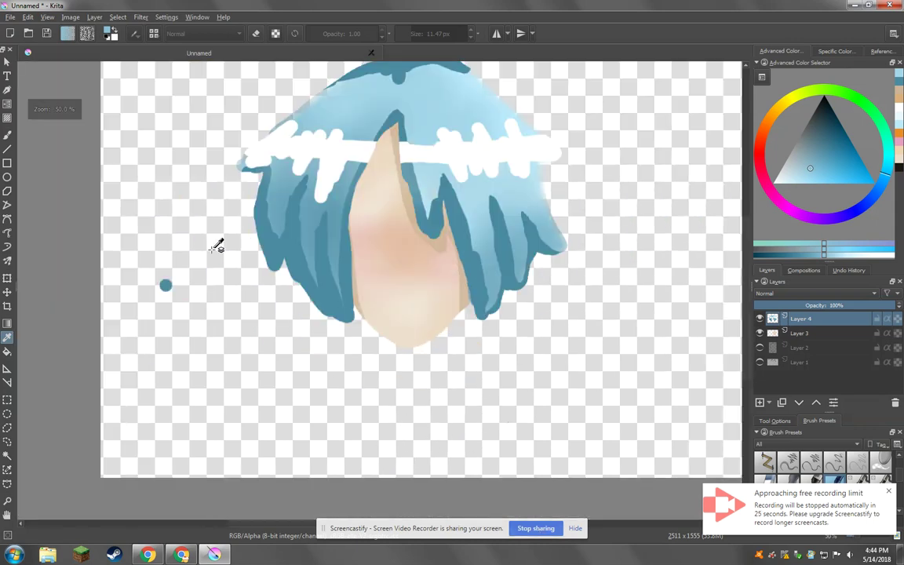
Handwrite 'The end' in light blue below the face and add a curved underline
{"action": "left_click", "coordinate": [7, 135]}
{"action": "mouse_move", "coordinate": [232, 350]}
{"action": "left_mouse_down"}
{"action": "mouse_move", "coordinate": [235, 388]}
{"action": "mouse_move", "coordinate": [246, 347]}
{"action": "mouse_move", "coordinate": [272, 386]}
{"action": "mouse_move", "coordinate": [306, 398]}
{"action": "left_mouse_up"}
{"action": "mouse_move", "coordinate": [374, 400]}
{"action": "left_mouse_down"}
{"action": "mouse_move", "coordinate": [400, 416]}
{"action": "mouse_move", "coordinate": [448, 418]}
{"action": "left_mouse_up"}
{"action": "left_click_drag", "start_coordinate": [481, 390], "coordinate": [517, 397]}
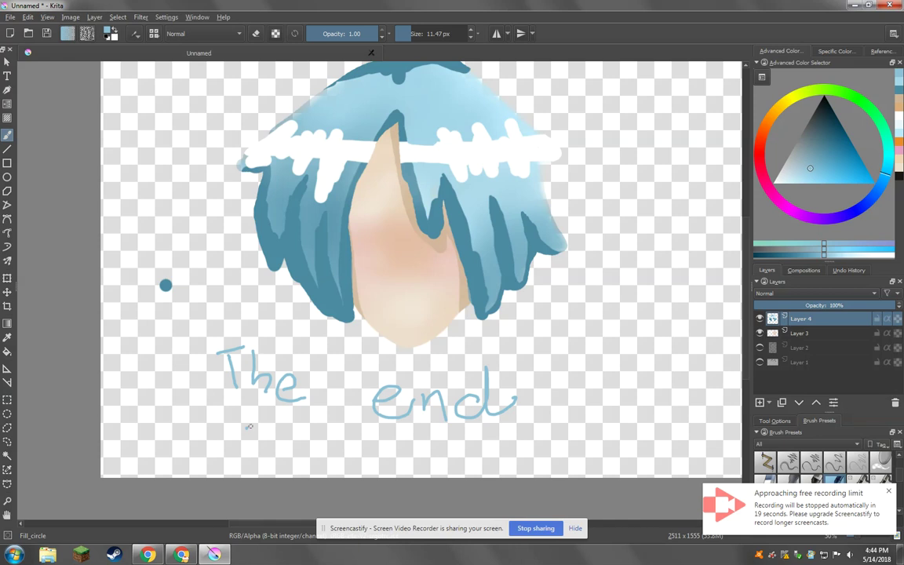
{"action": "mouse_move", "coordinate": [248, 427]}
{"action": "left_mouse_down"}
{"action": "mouse_move", "coordinate": [566, 428]}
{"action": "mouse_move", "coordinate": [591, 392]}
{"action": "mouse_move", "coordinate": [629, 391]}
{"action": "left_mouse_up"}
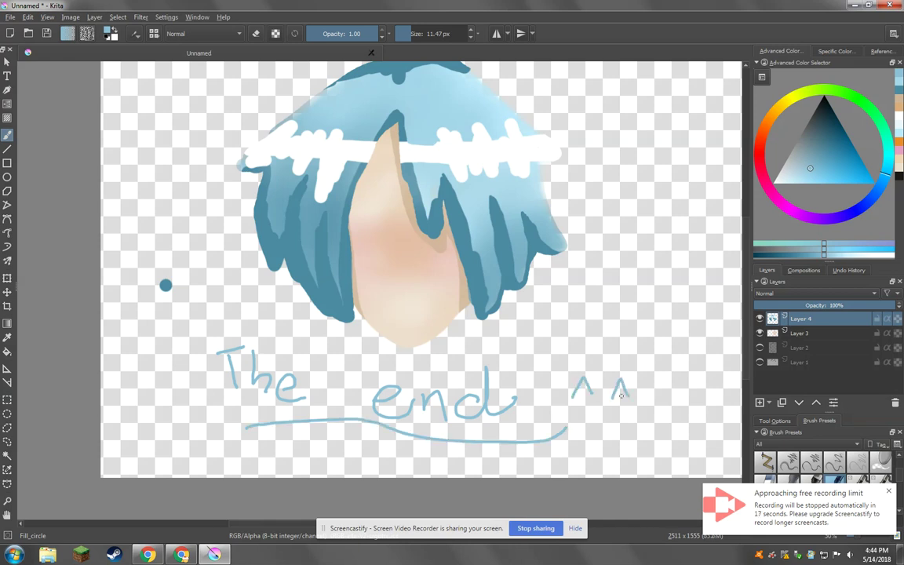